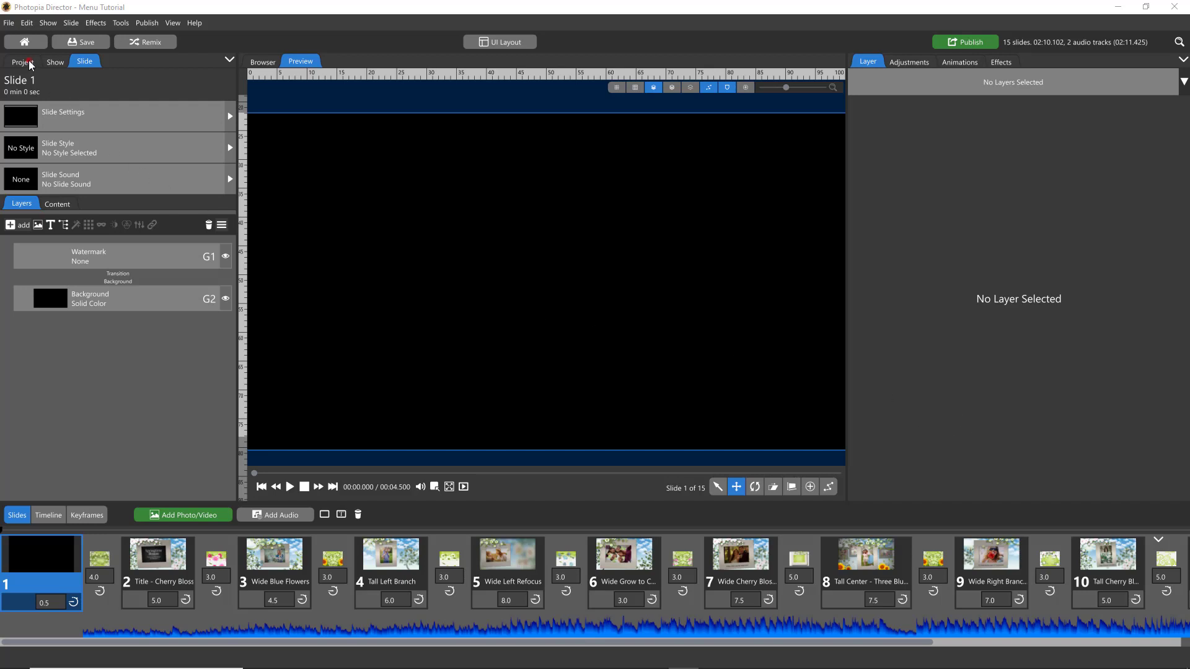
- Show the Menu Tutorial project overview listing its three shows
click(26, 43)
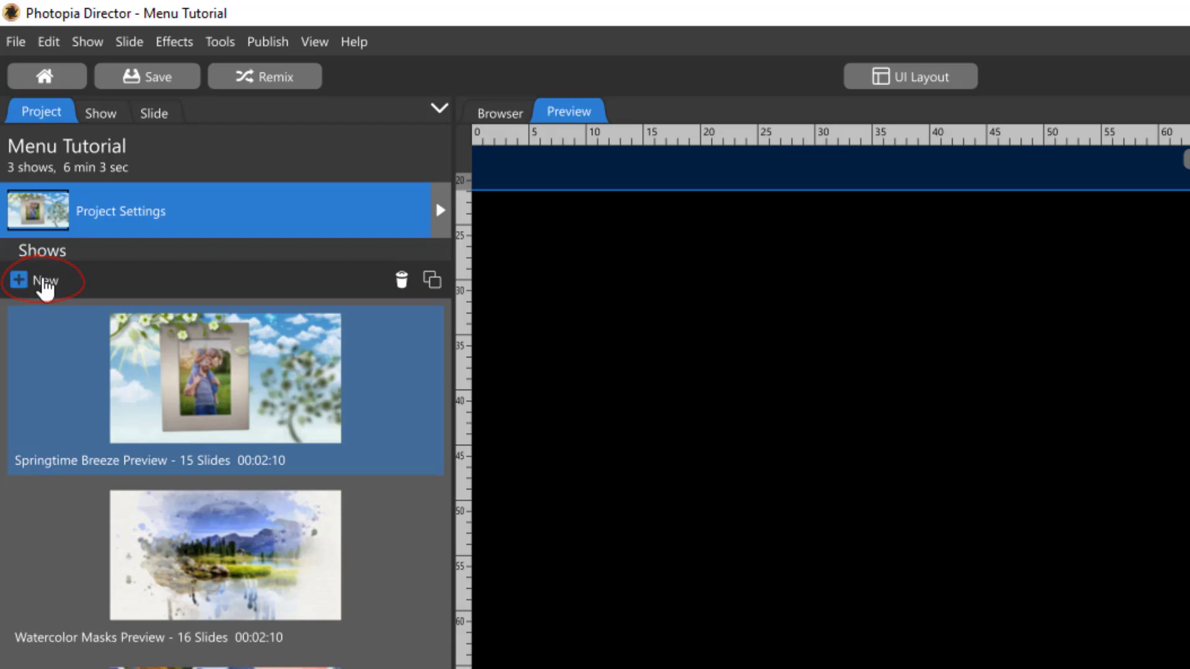
click(16, 42)
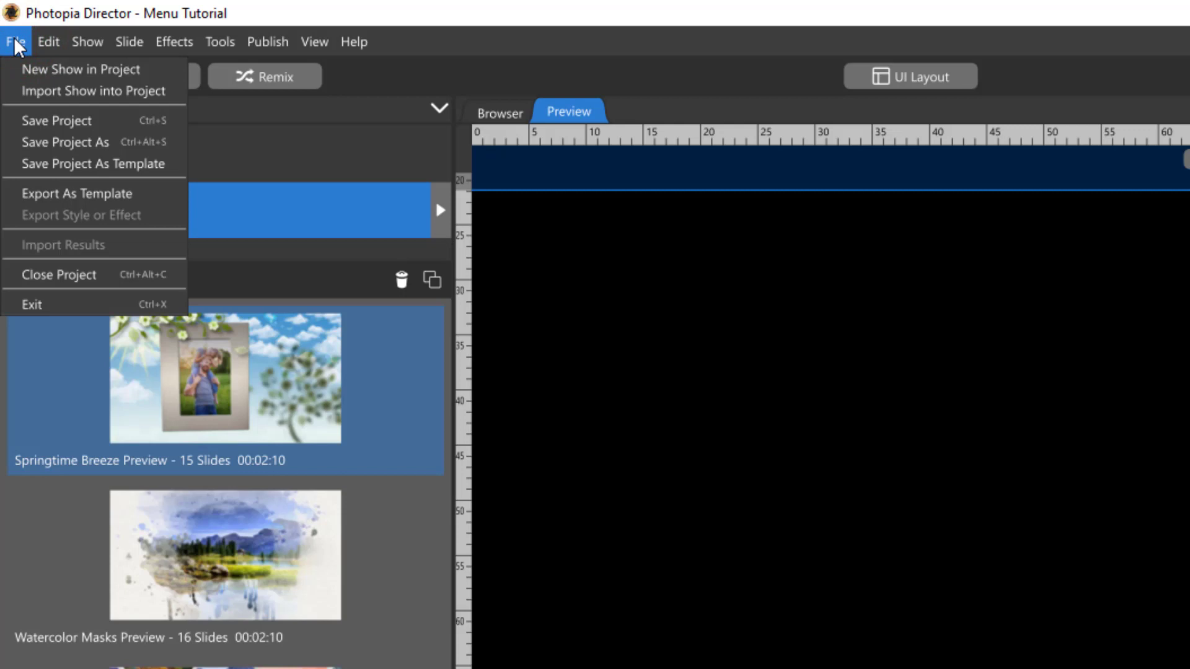
click(164, 91)
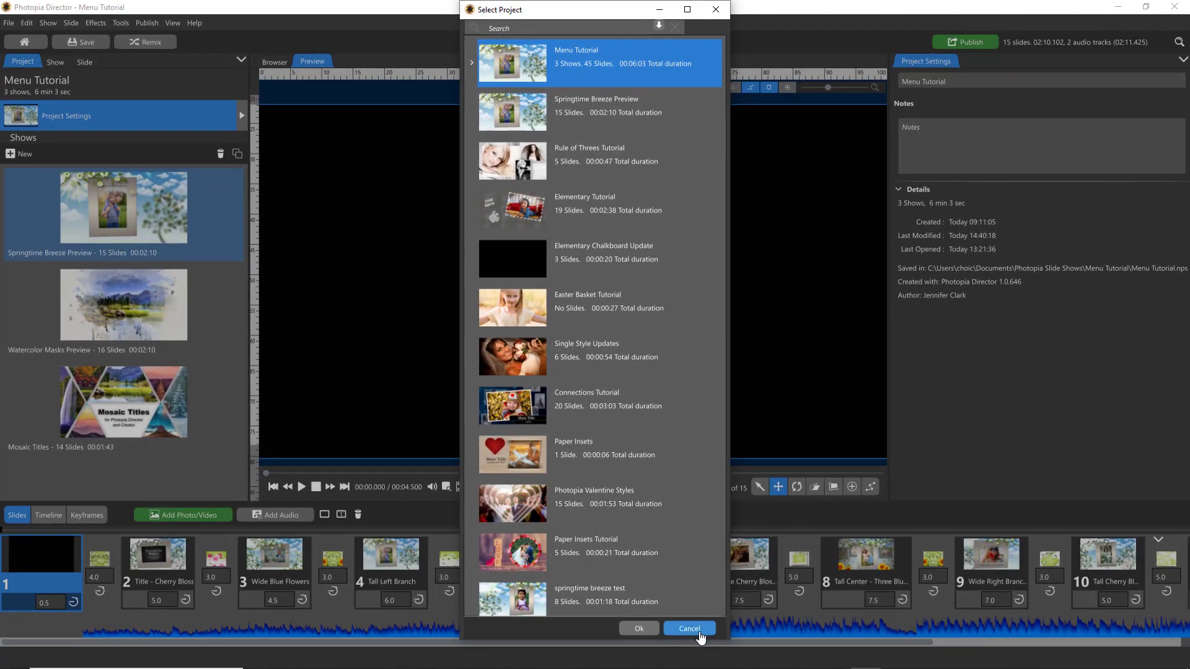
click(699, 631)
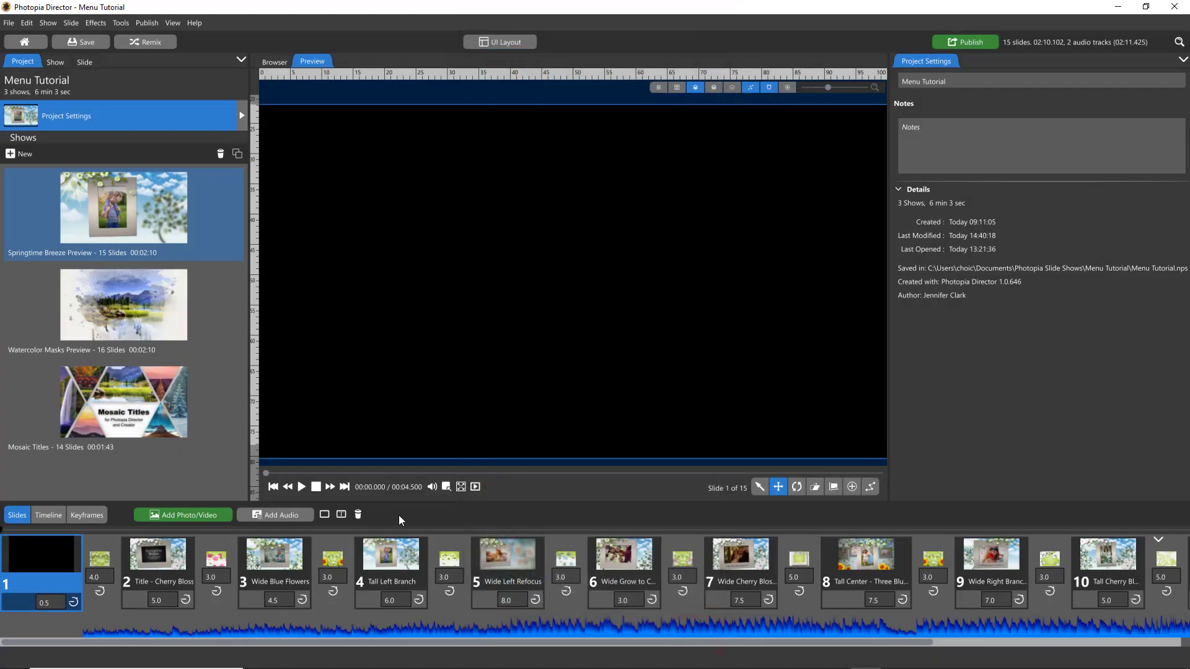
- View the YouTube 1080p video file output settings for Springtime Breeze Preview
click(977, 44)
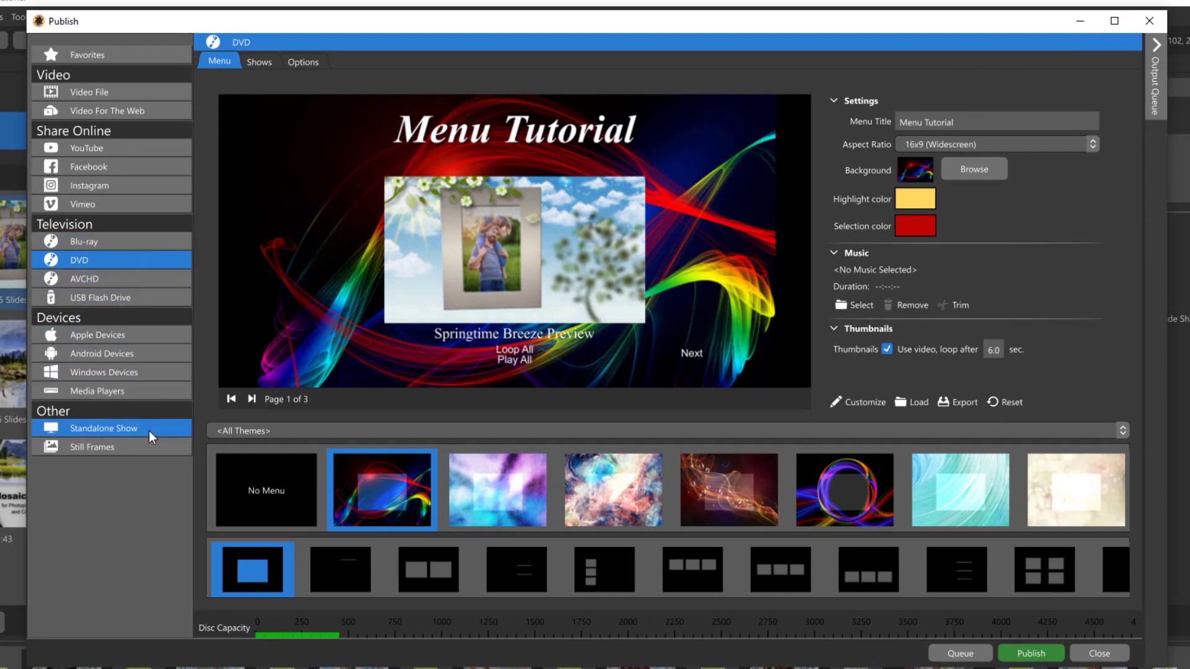
click(133, 92)
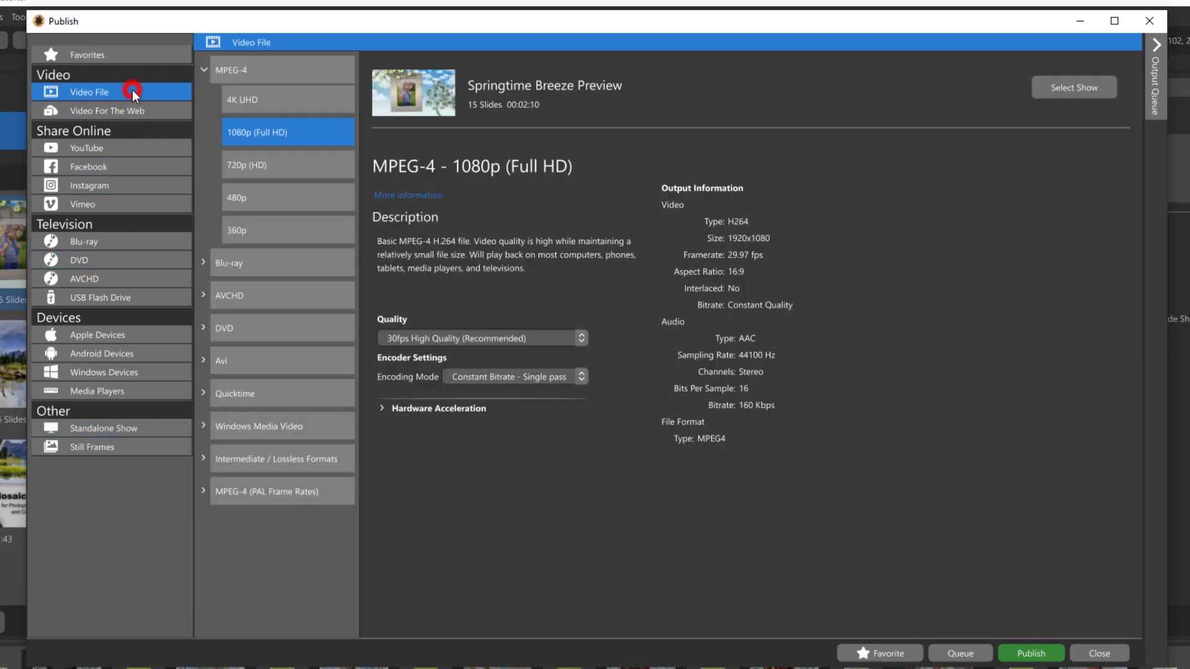
click(147, 147)
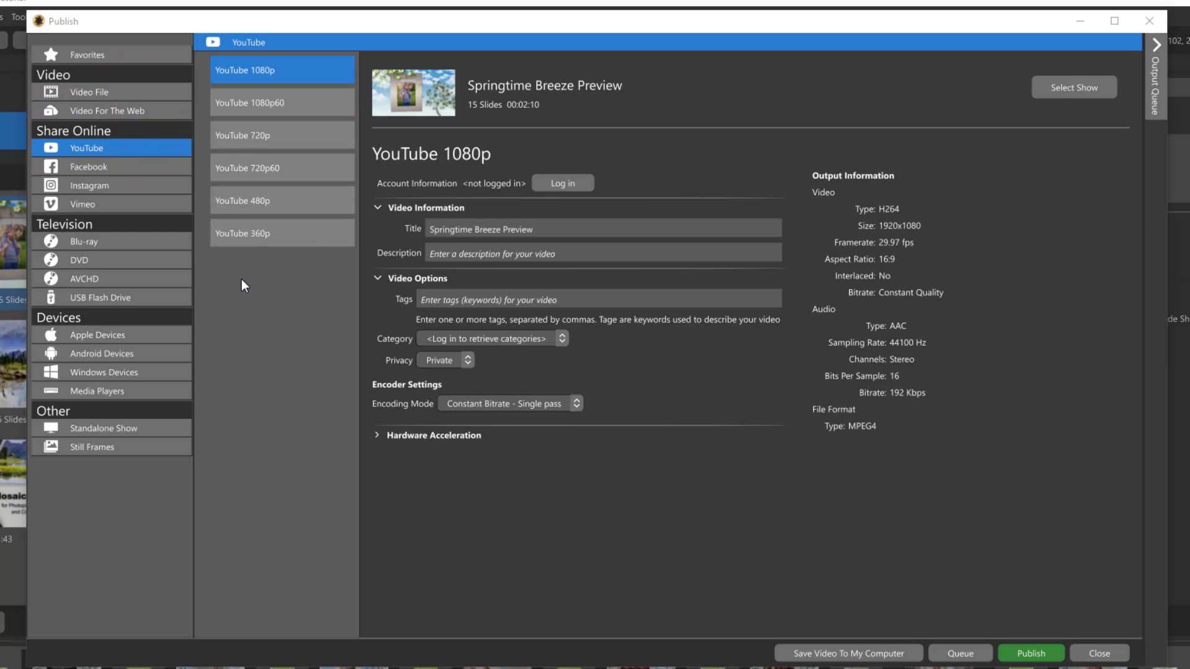
- Show the DVD output under Television with its Menu Tutorial disc menu
click(160, 258)
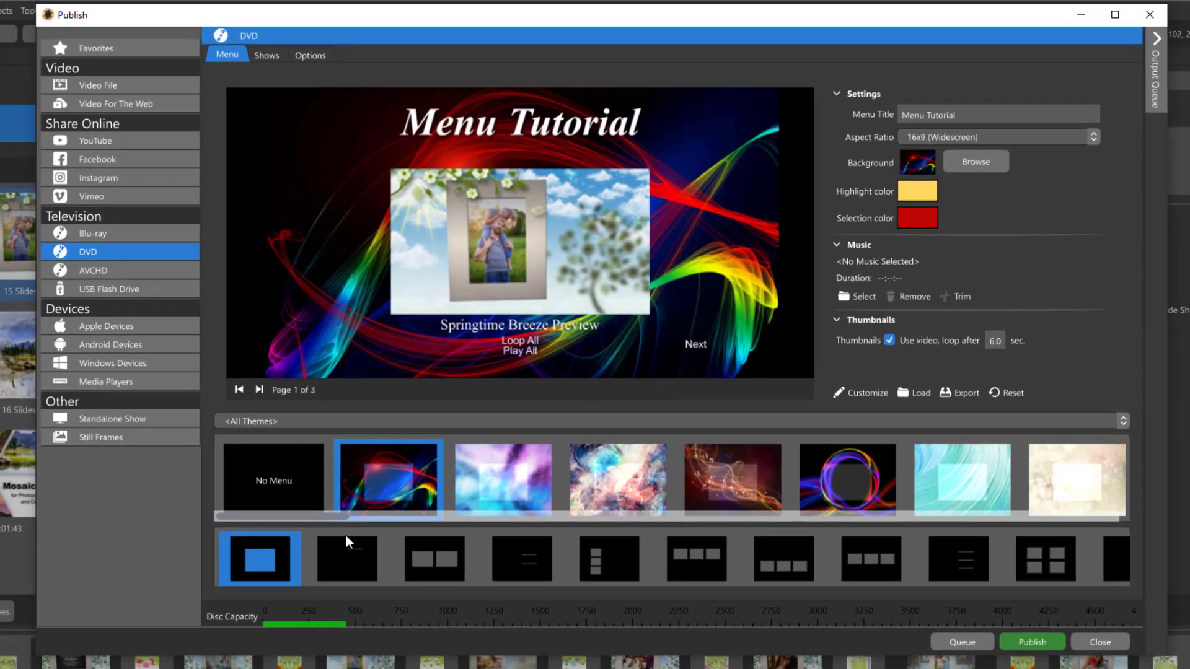
- Compare the three-box and list layouts, then keep two shows per page on the cream bokeh theme
mouse_move(304, 515)
mouse_down()
mouse_move(518, 522)
mouse_move(287, 526)
mouse_up()
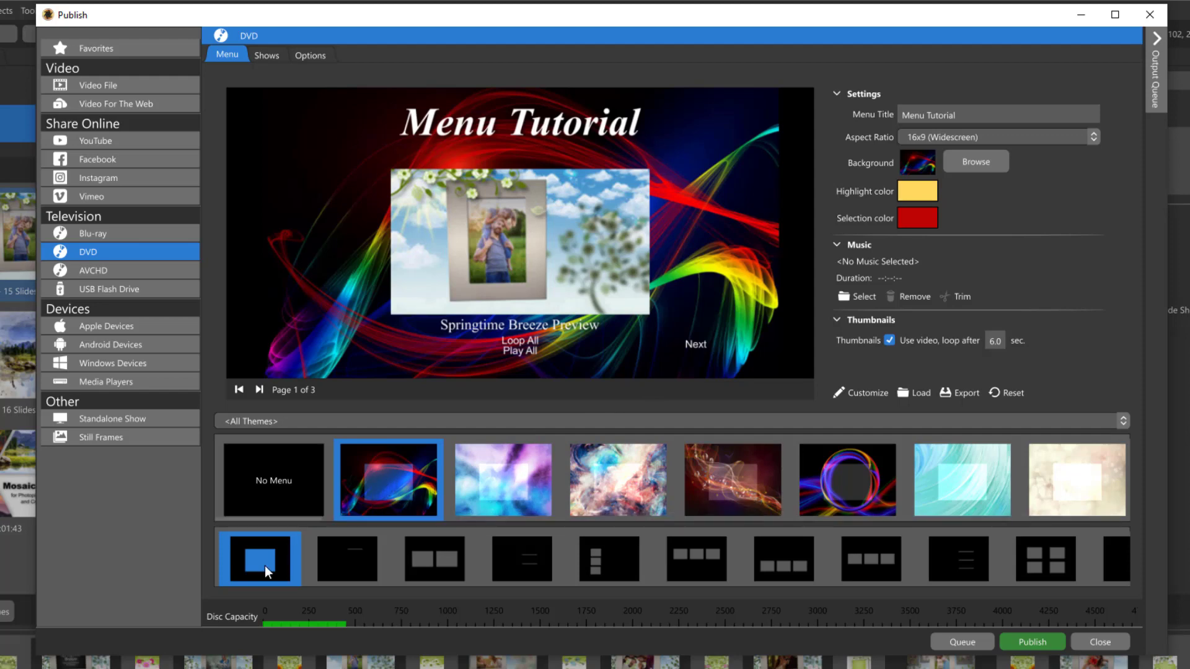
click(689, 554)
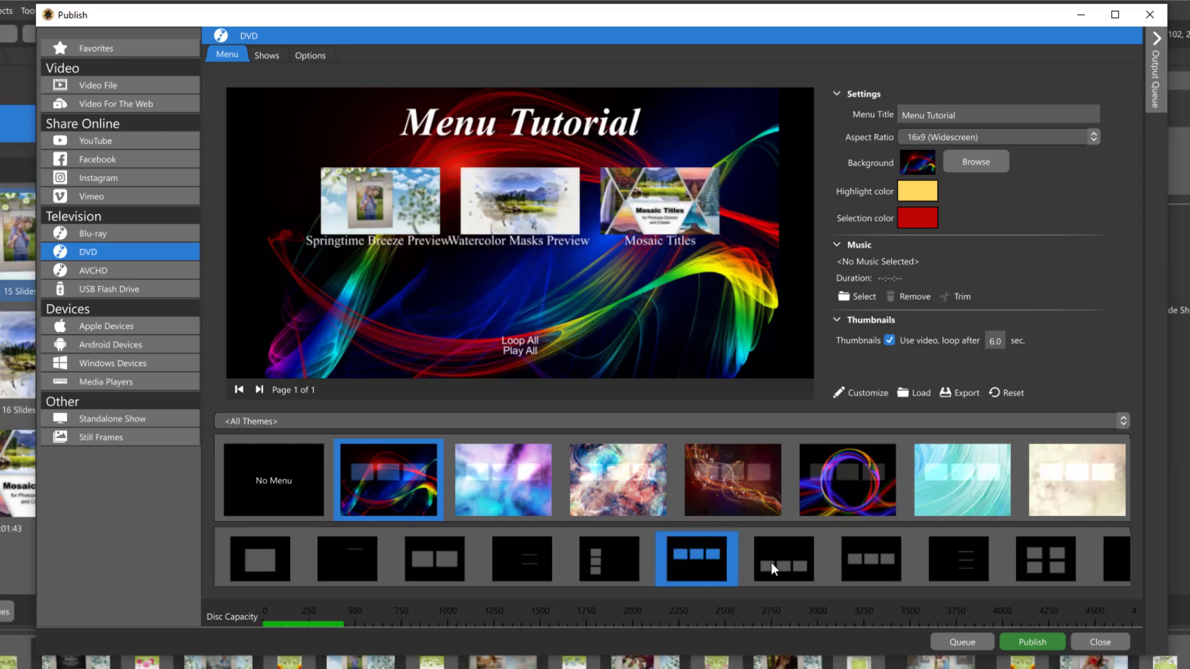
click(957, 556)
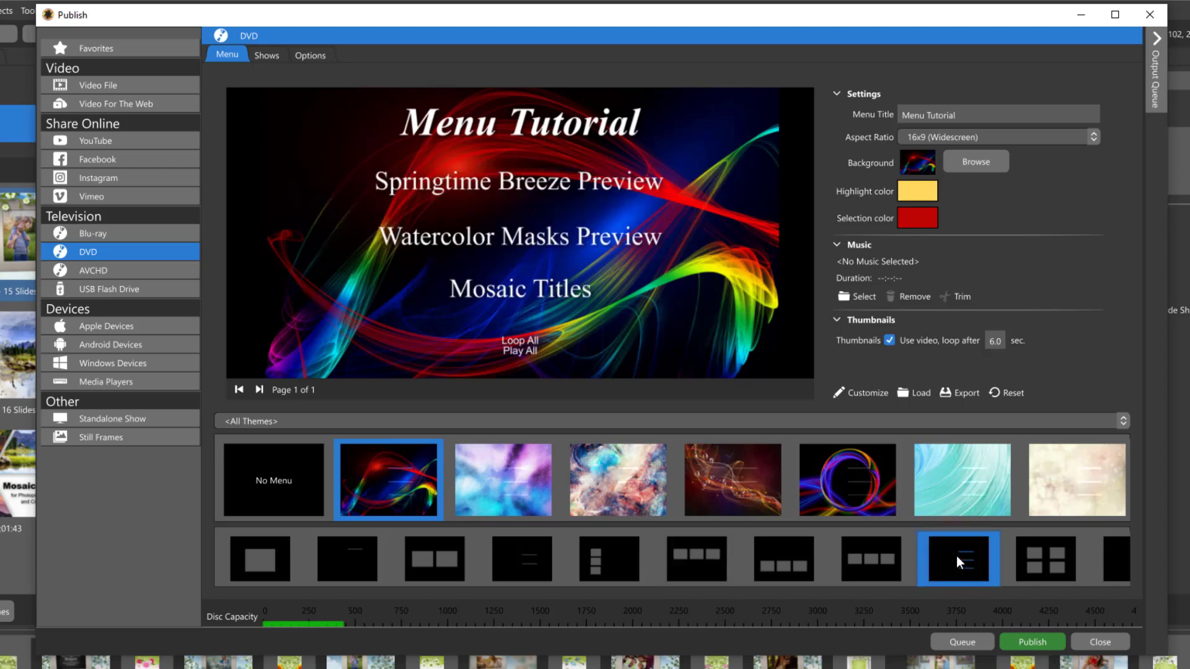
click(441, 549)
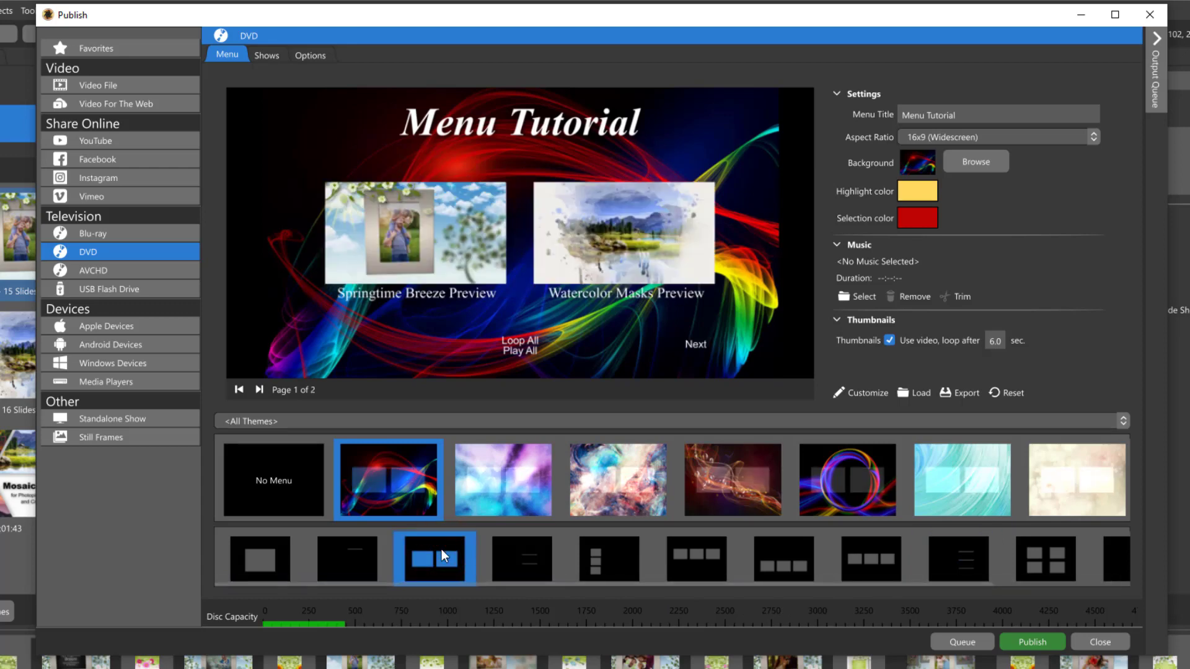
click(1062, 486)
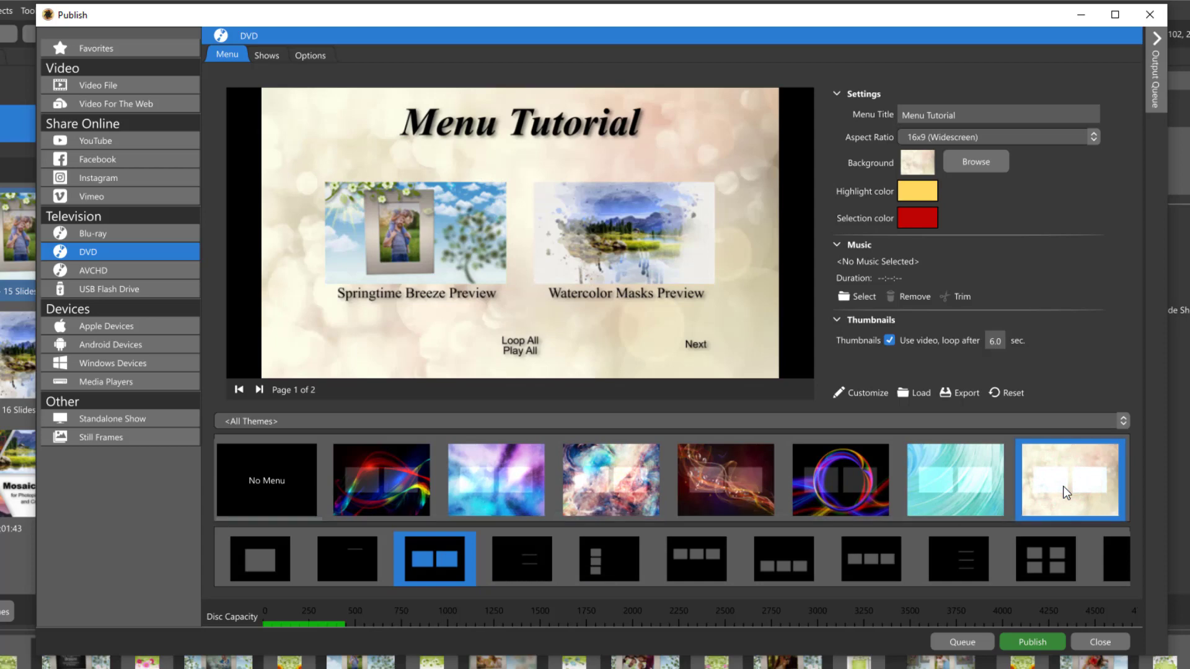
- In the menu editor, select the Watercolor Masks Preview caption and thumbnail, then view page 2
click(867, 393)
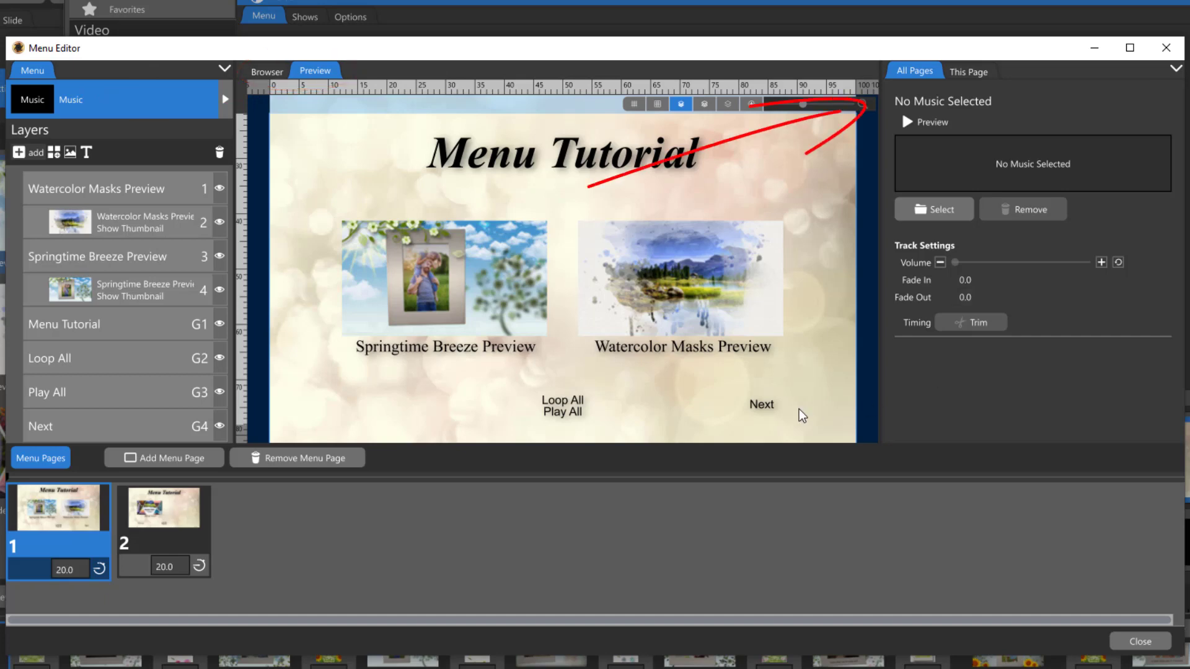
click(150, 193)
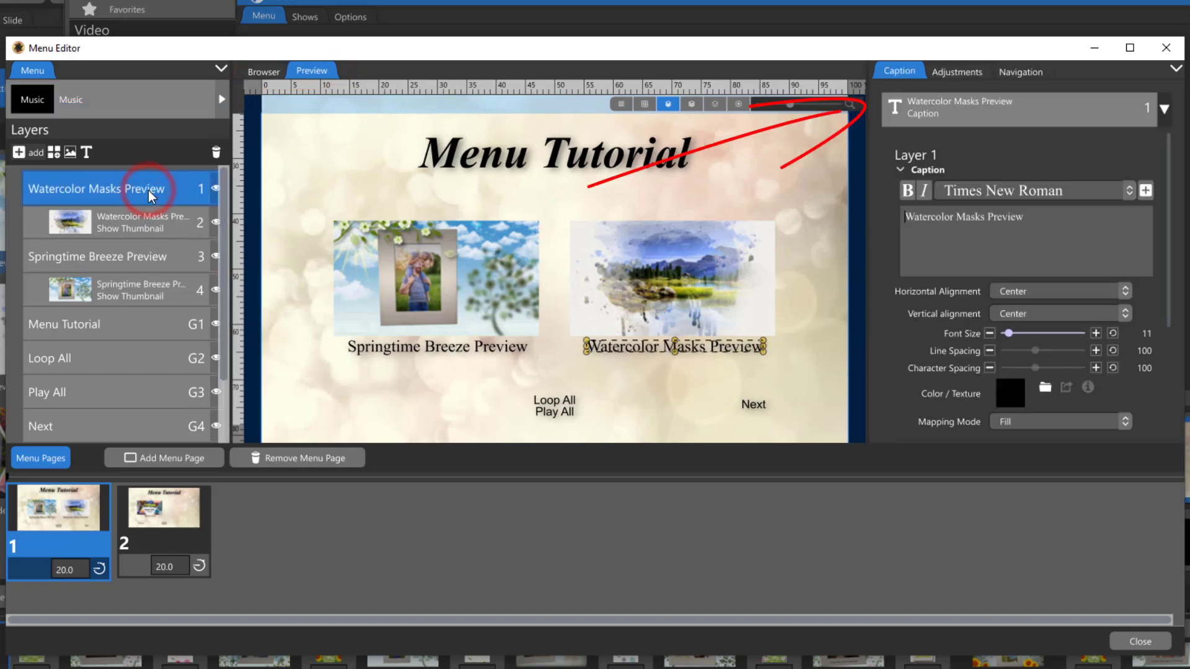
click(159, 228)
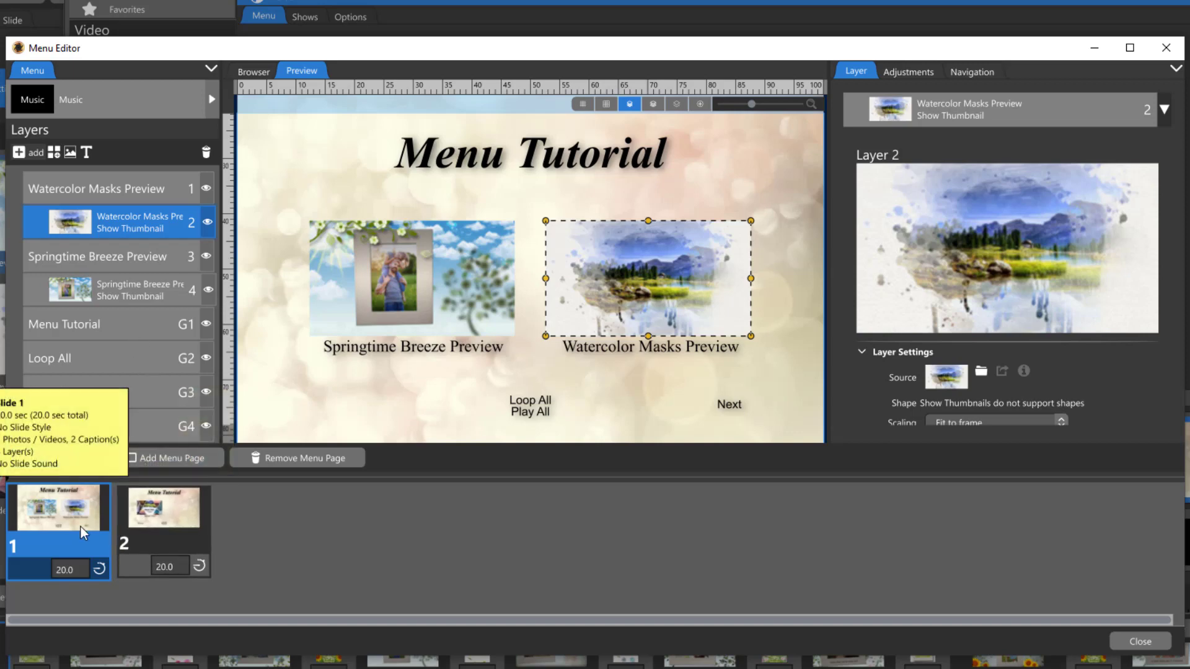
click(165, 507)
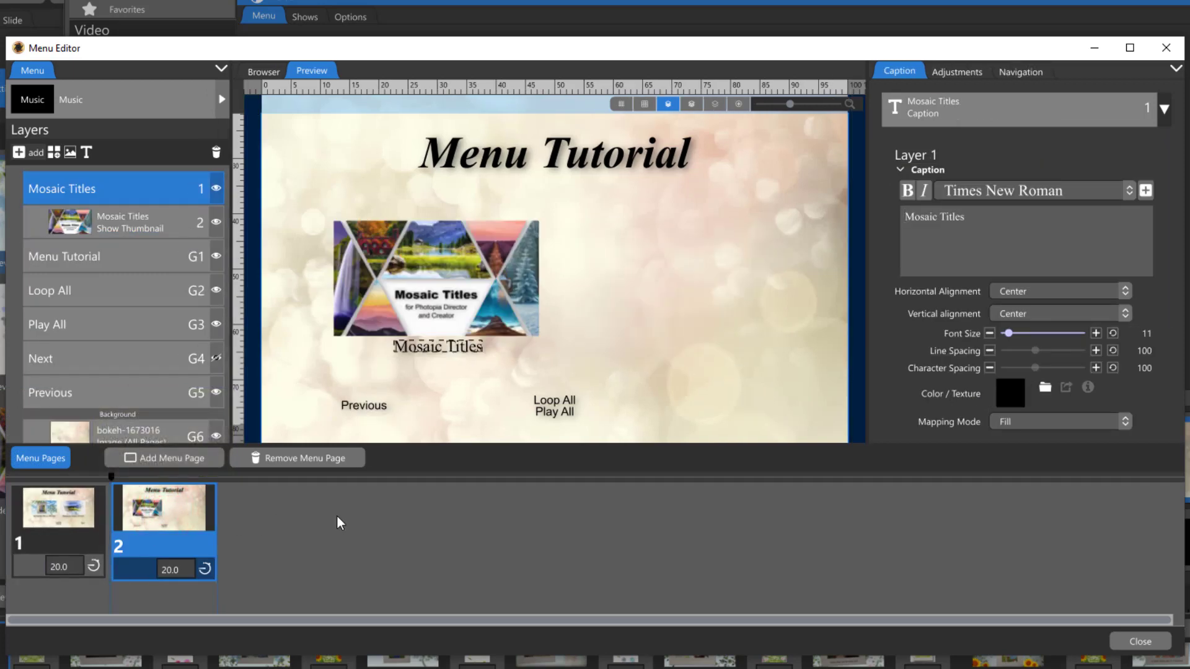
- Switch the DVD menu to the one-show-per-page layout and reopen the menu editor
click(1140, 641)
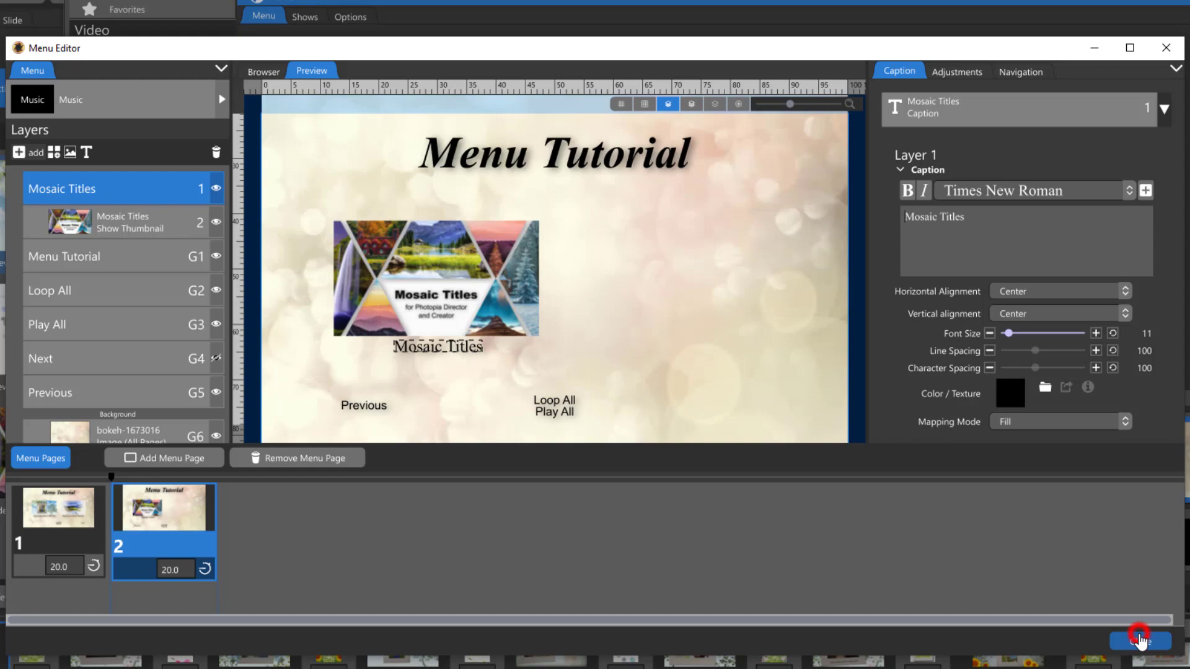
click(308, 530)
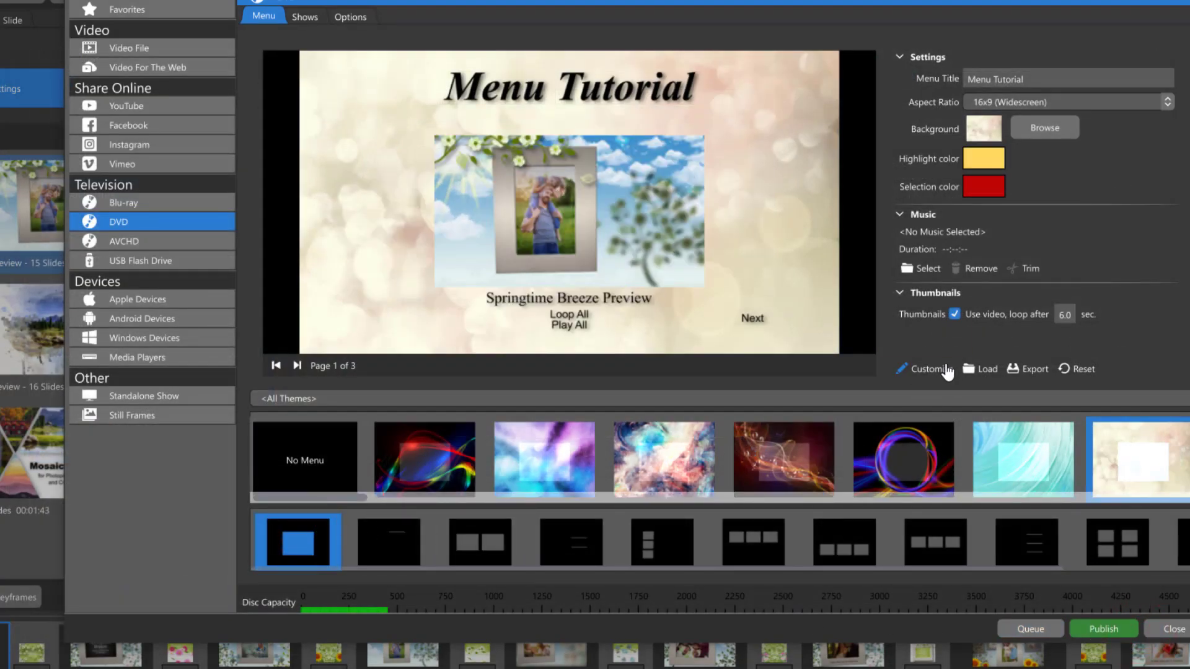
click(946, 370)
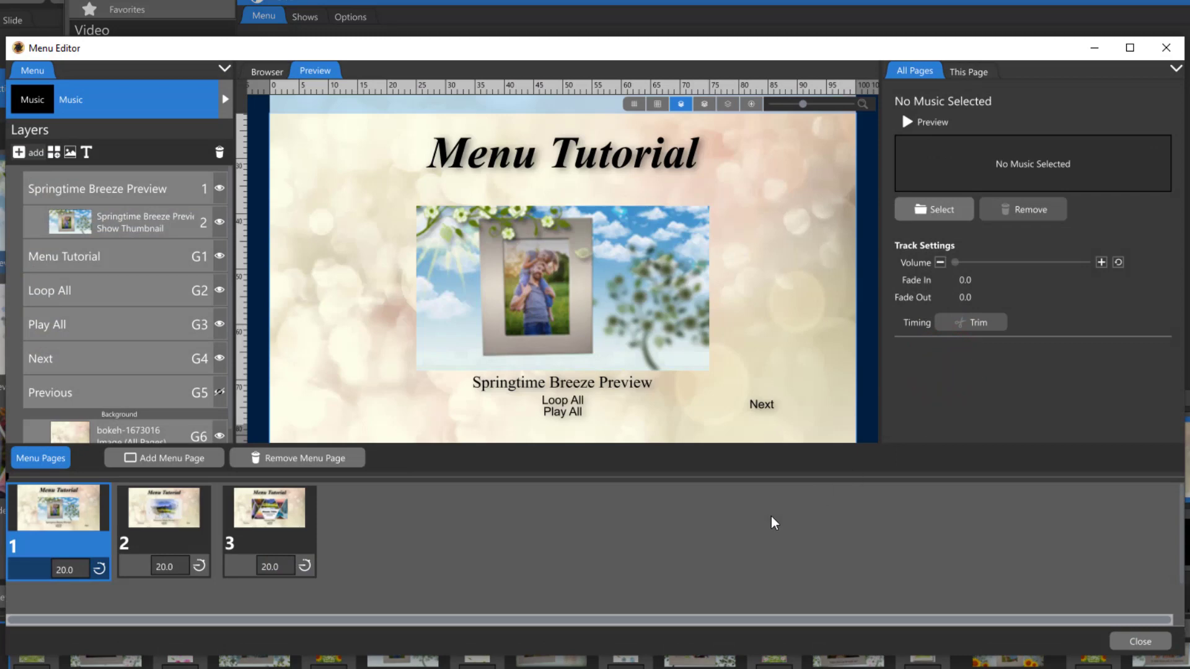
- Browse menu pages 1–3, widen the Layers panel, and select page 3's Next caption
click(177, 526)
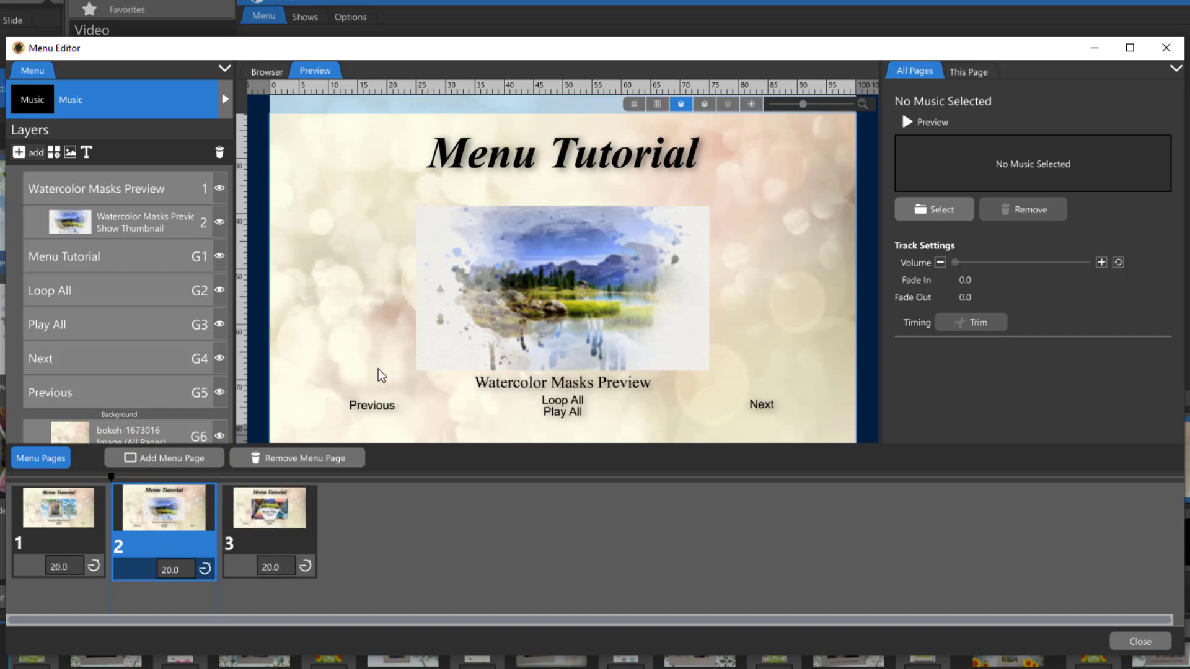
click(254, 520)
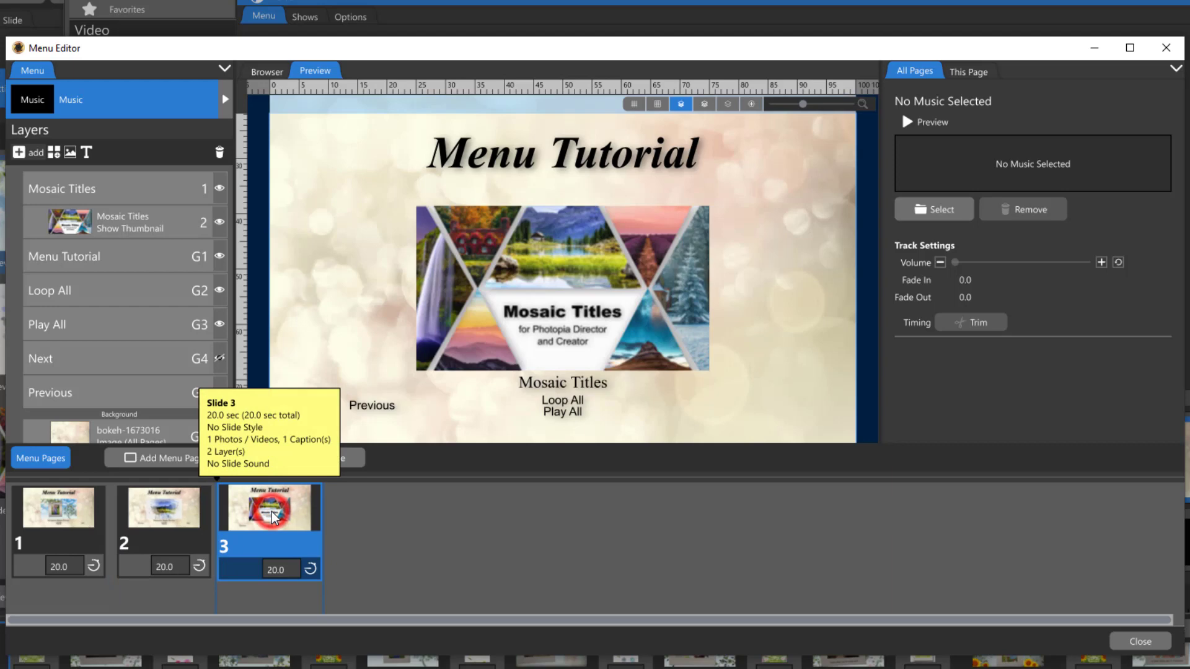
click(56, 514)
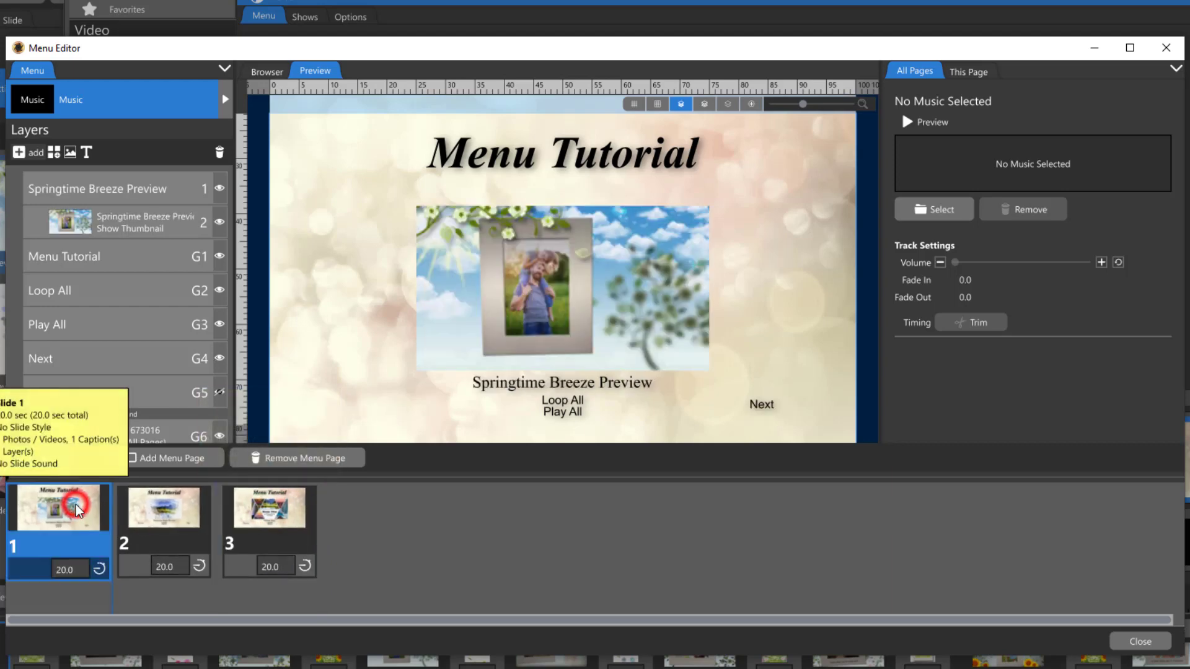
click(264, 511)
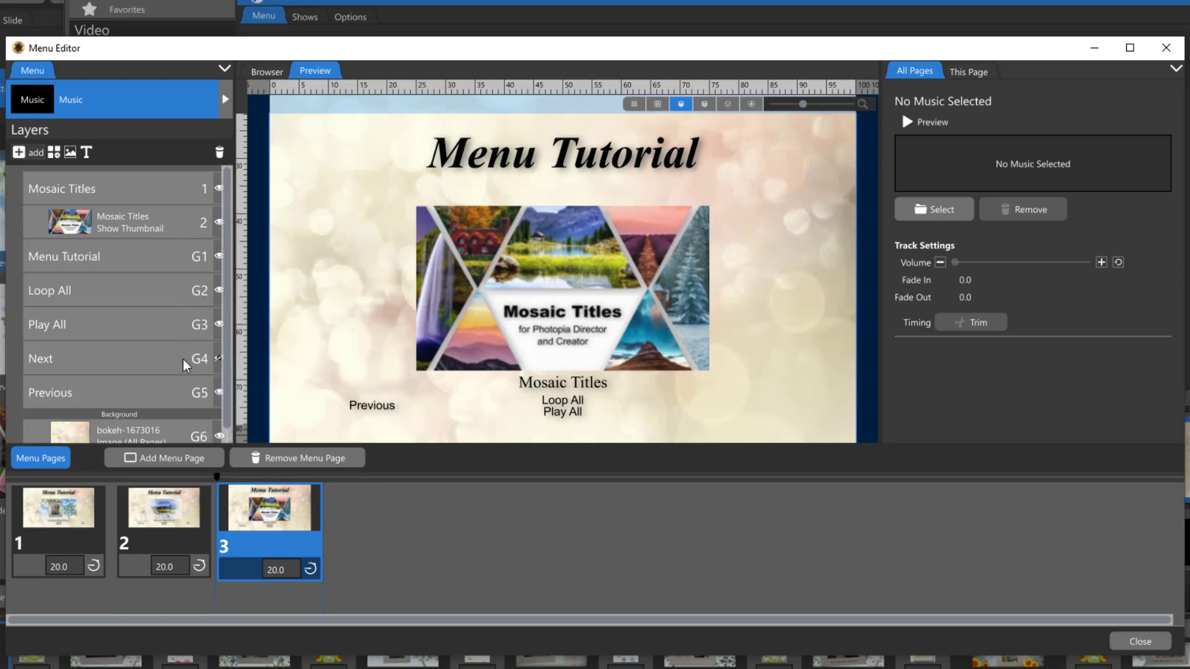
drag(235, 349, 272, 348)
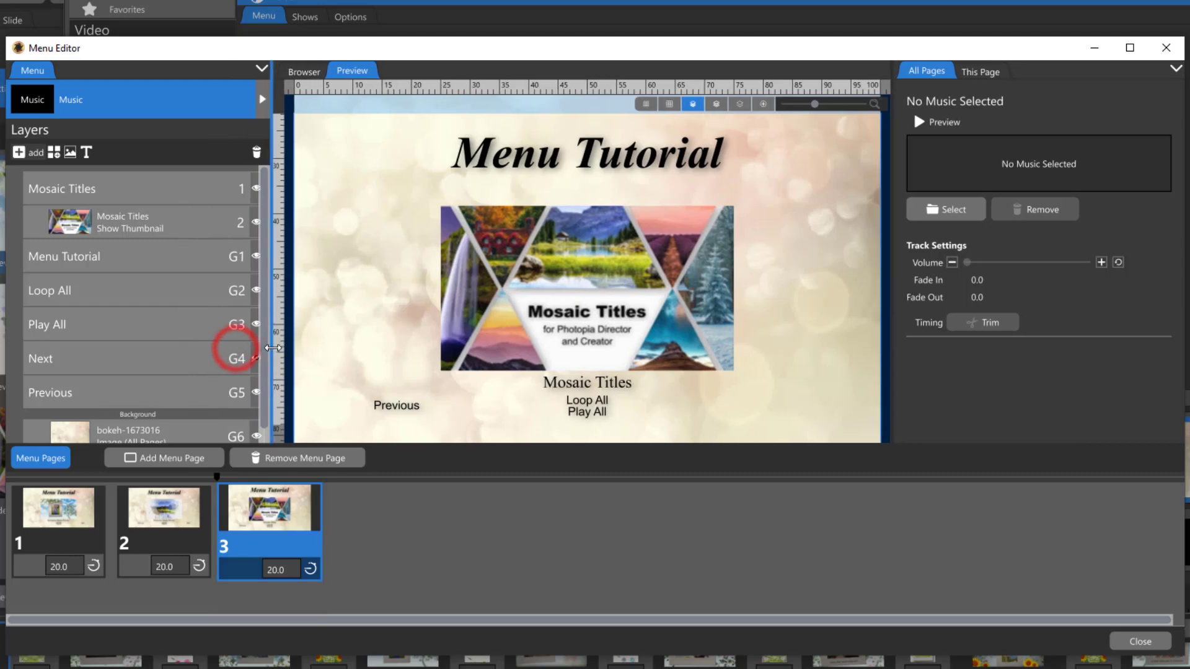
click(165, 358)
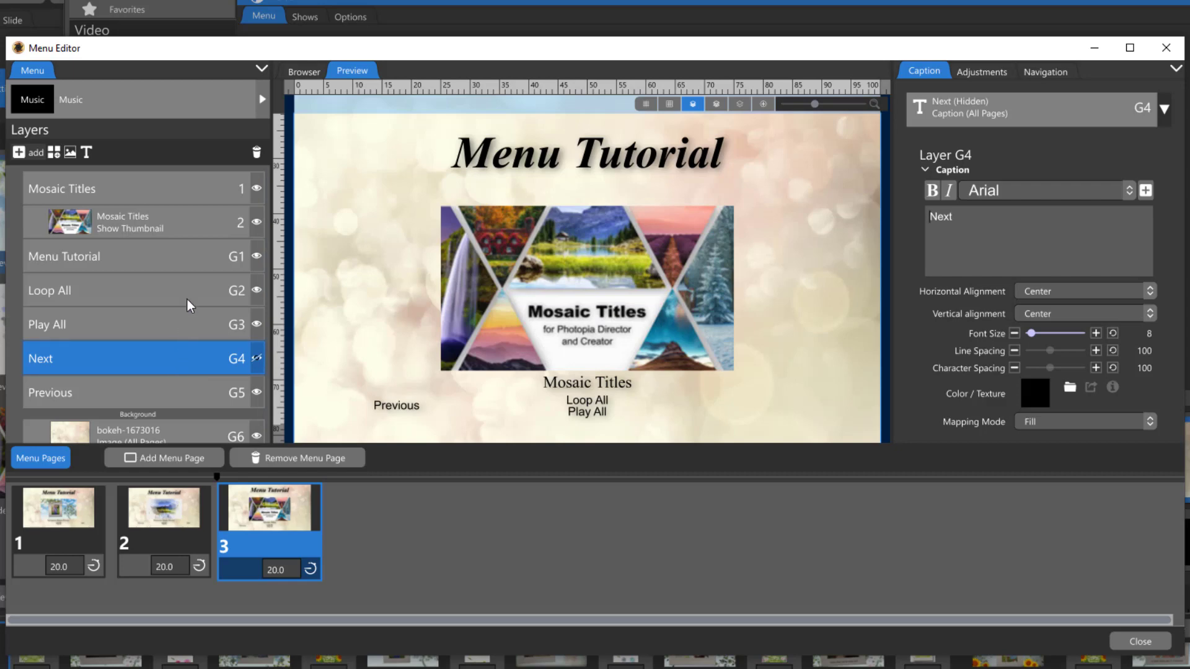
- Replace the Menu Tutorial title caption text with 'Menus are Cool'
click(192, 258)
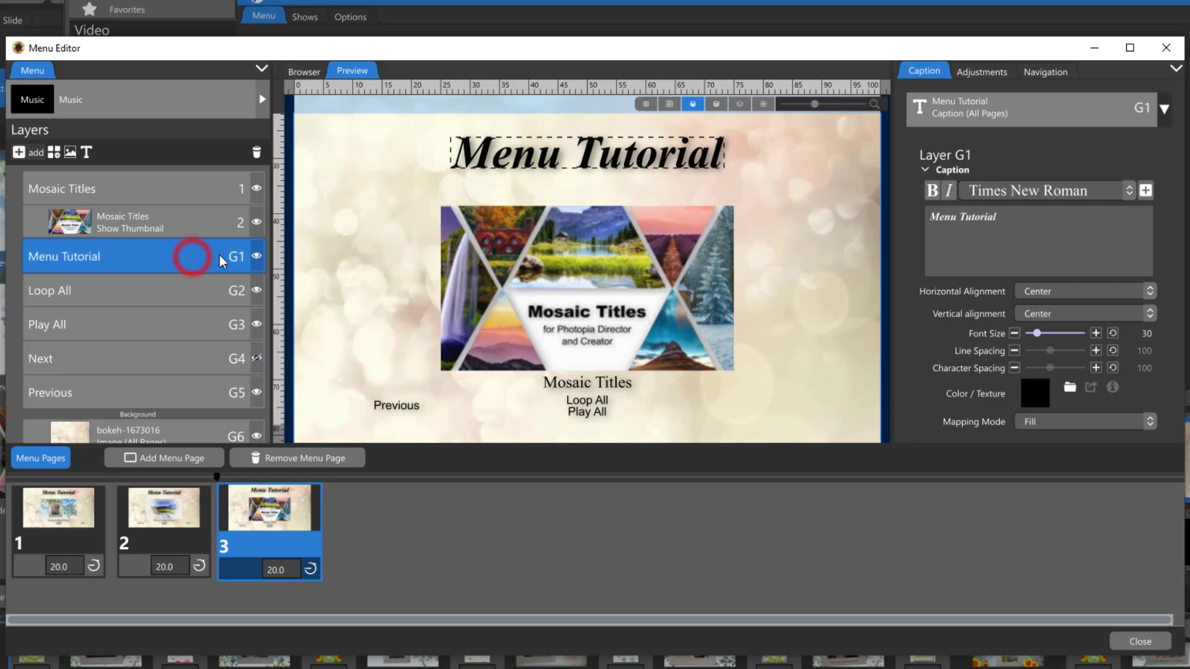
click(1042, 218)
text(Menus)
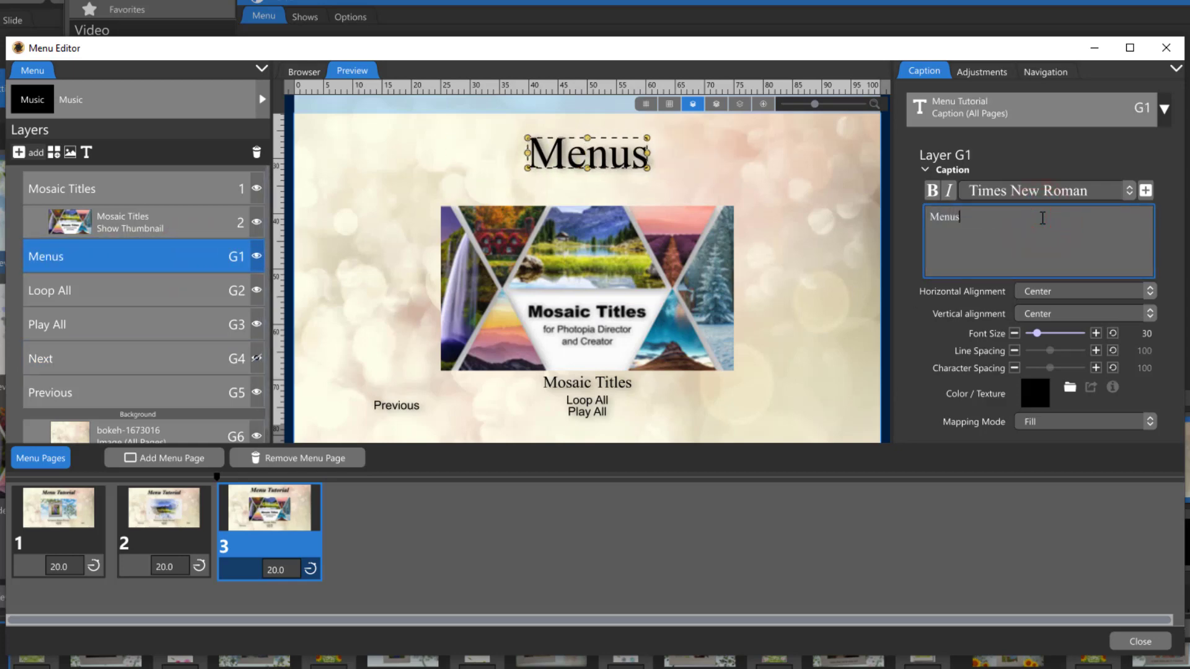
text( are )
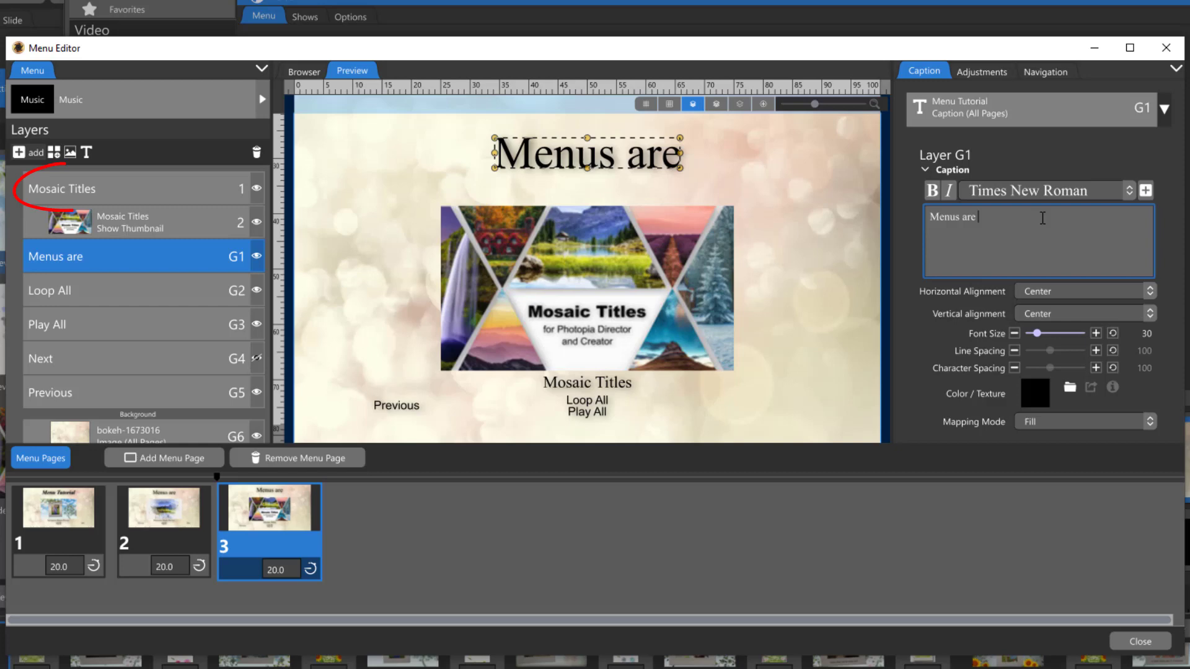
text(Cool)
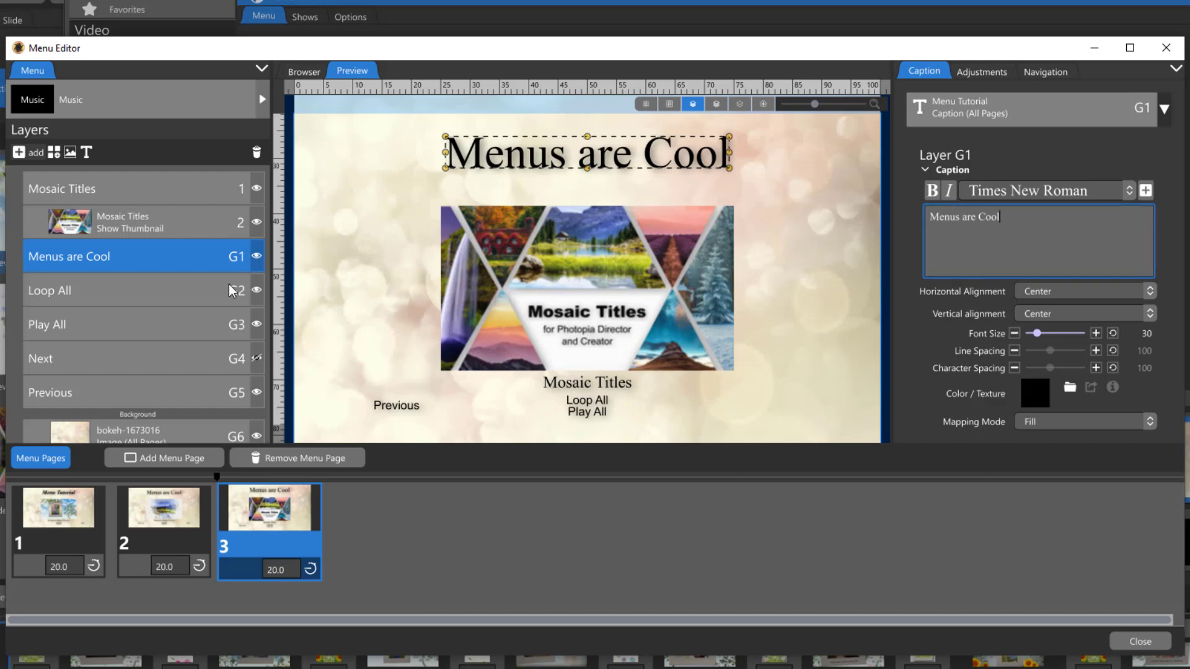
- Add a New Text caption and the CSLongLogo.png image to menu page 3
click(93, 155)
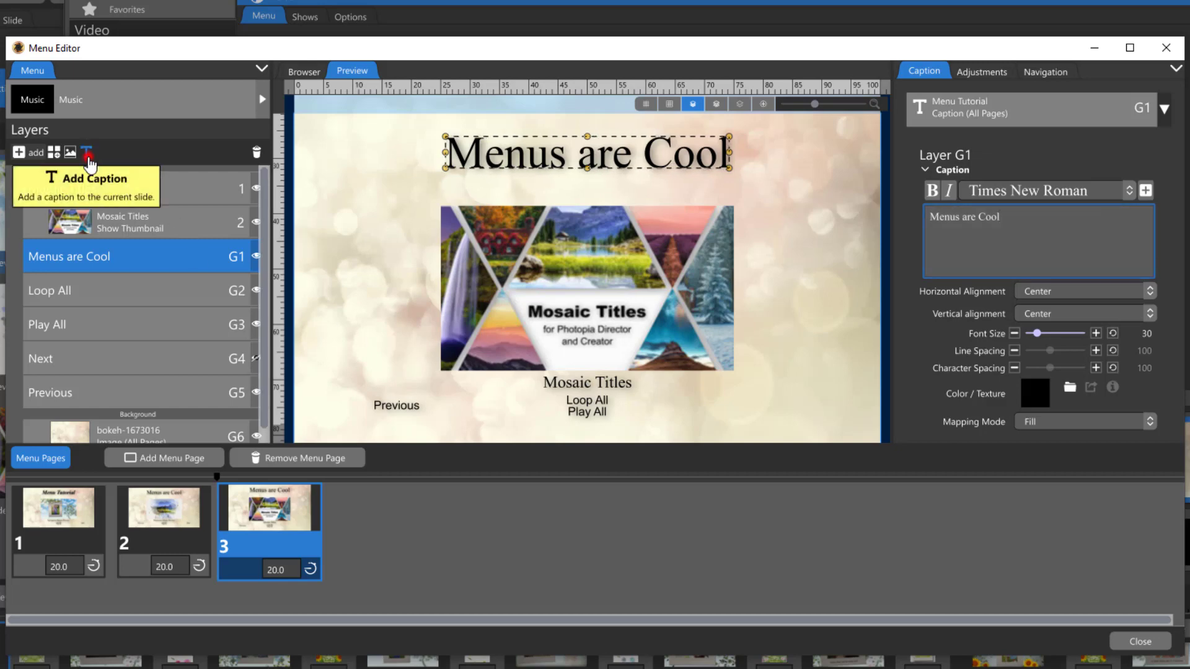
click(711, 443)
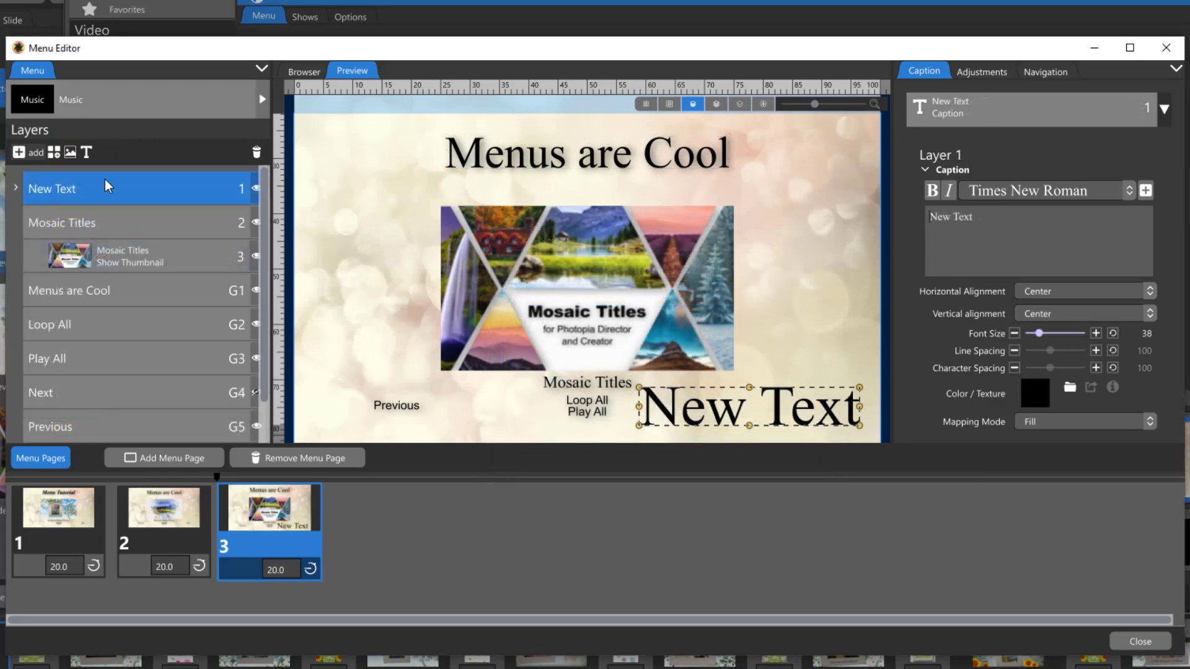
click(70, 153)
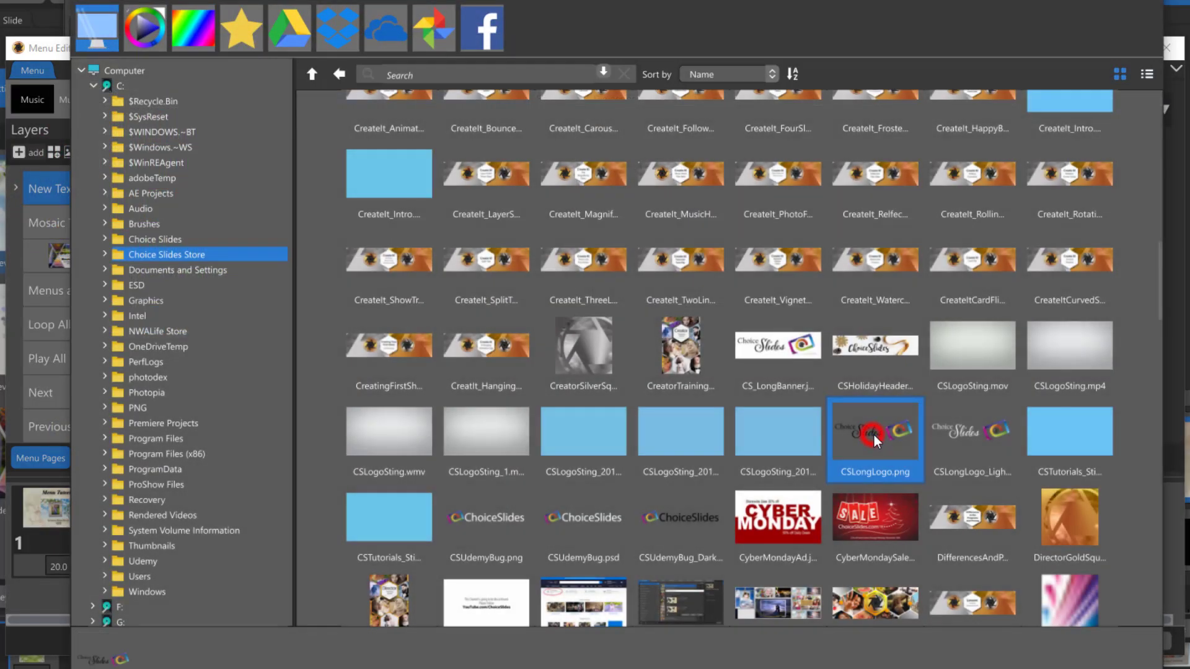
click(875, 432)
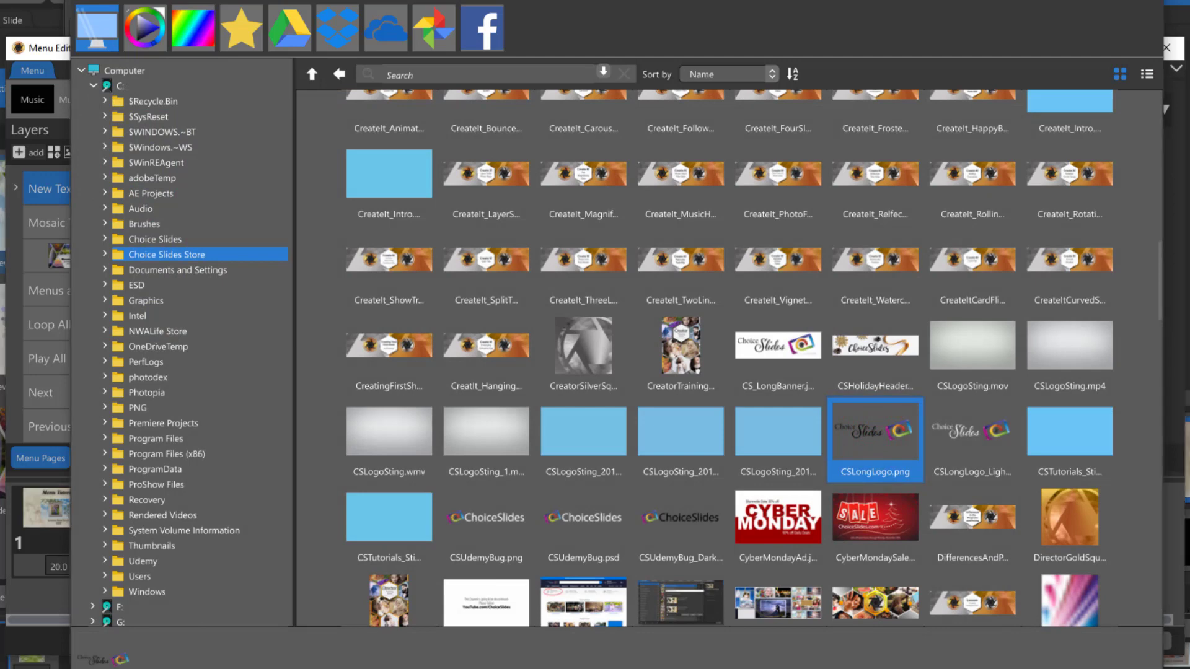
double_click(875, 432)
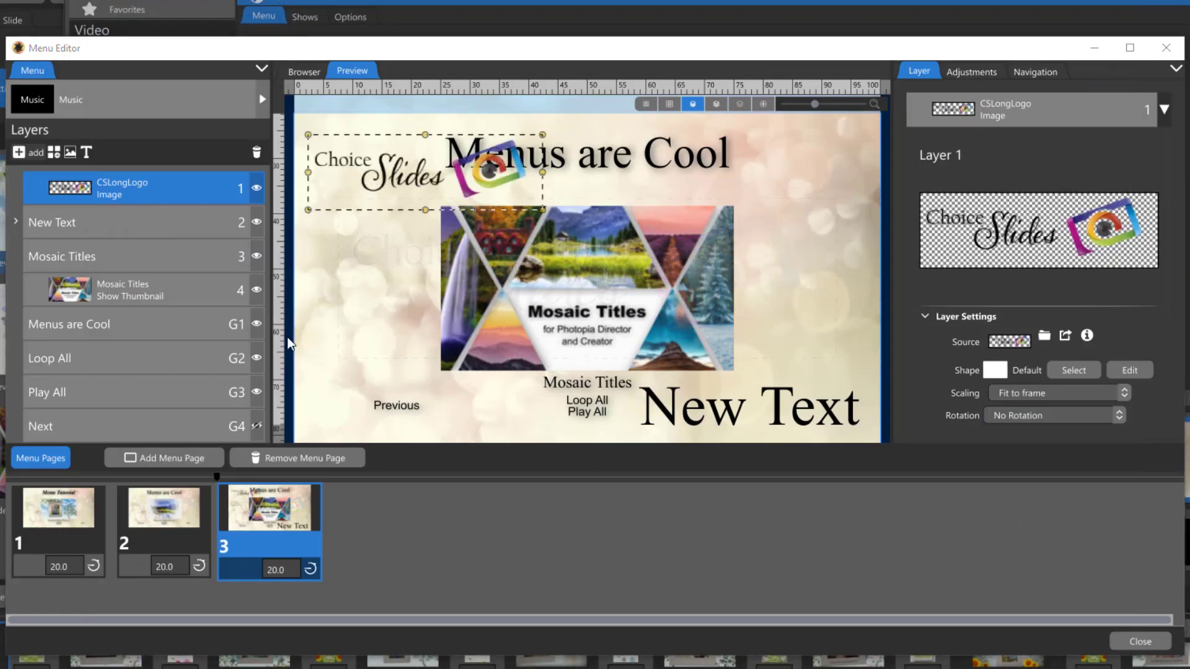
click(51, 153)
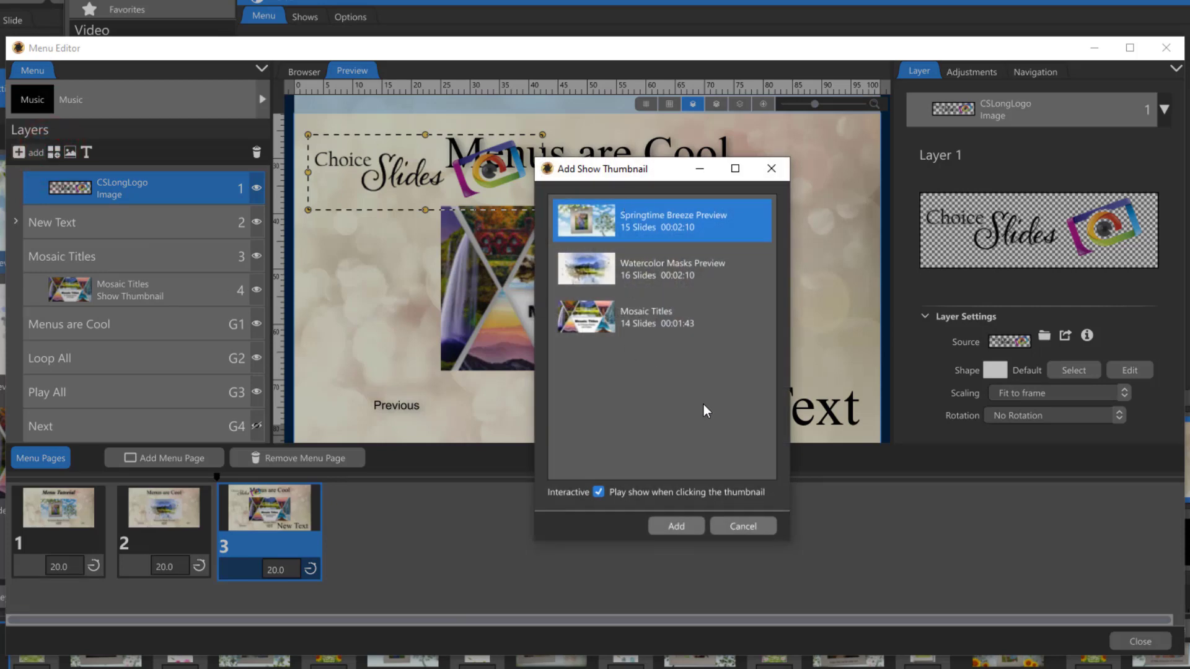
- Scale the CSLongLogo image to 35 zoom and place it top-left beside the title
click(744, 526)
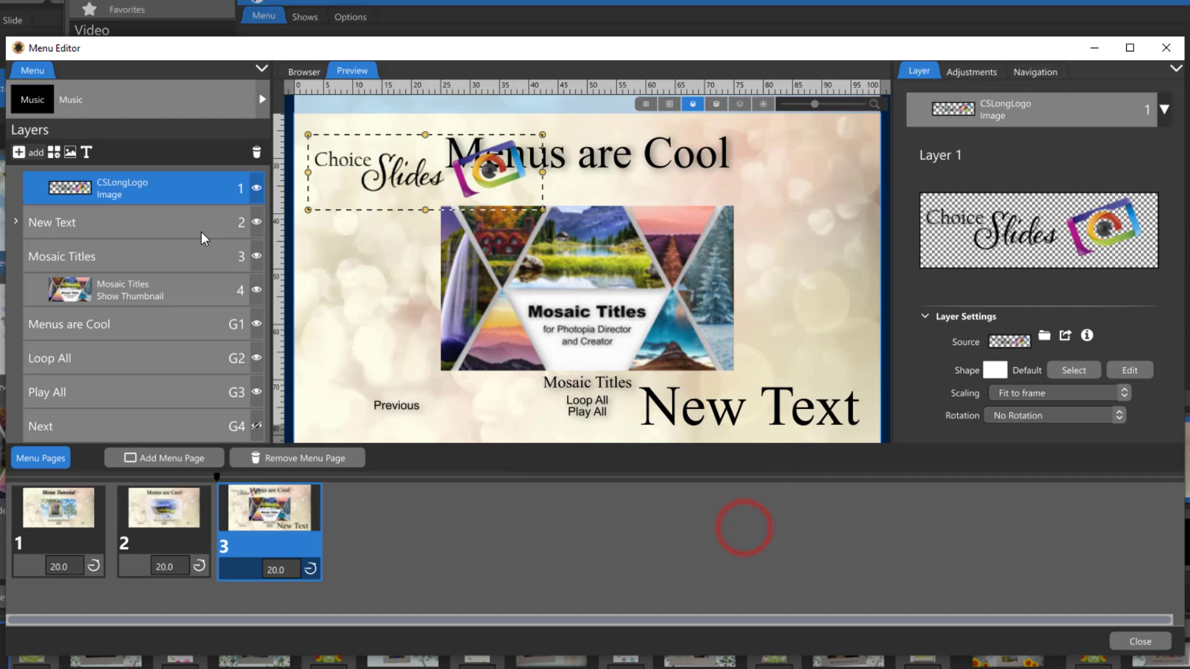
click(180, 190)
click(972, 71)
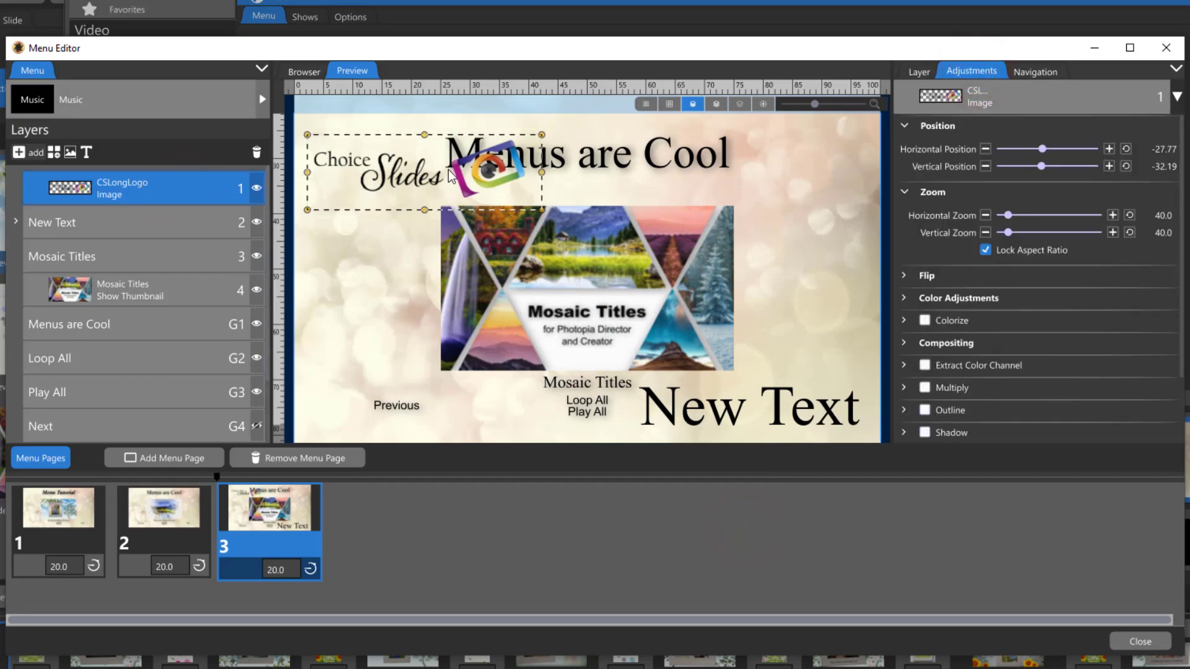
scroll(451, 174, down, 5)
mouse_move(451, 176)
mouse_down()
mouse_move(740, 192)
mouse_move(436, 182)
mouse_up()
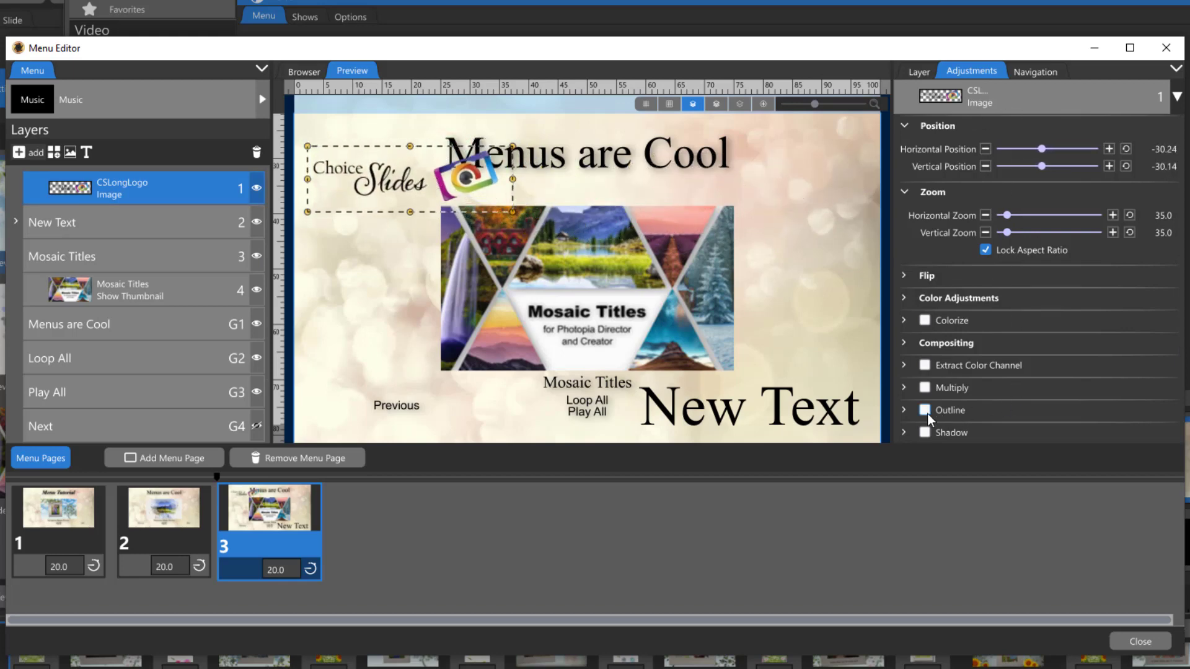
- Set the logo's Action on Click to Loop All Shows and review its navigation targets
click(1033, 71)
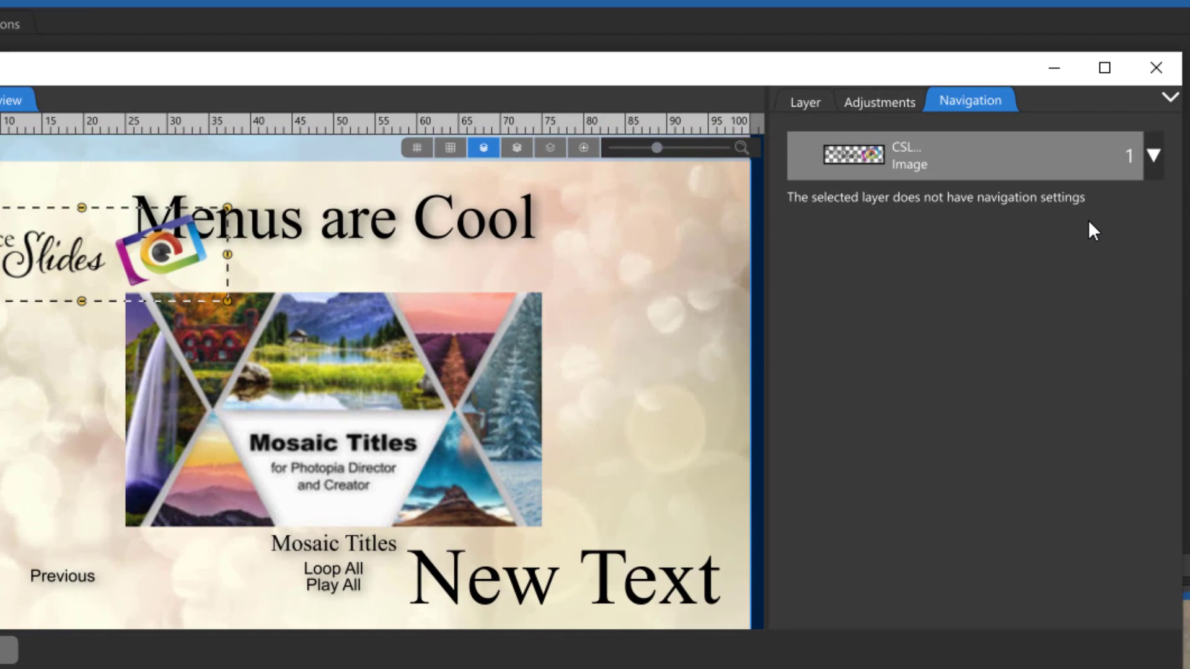
click(799, 102)
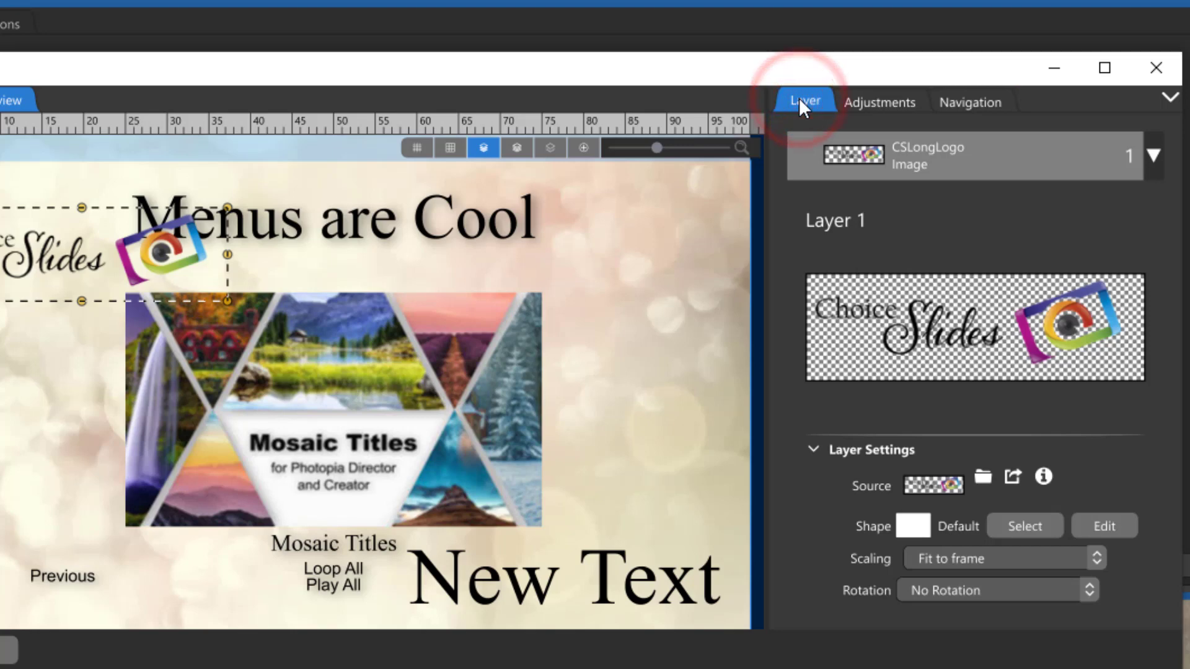
scroll(822, 429, down, 4)
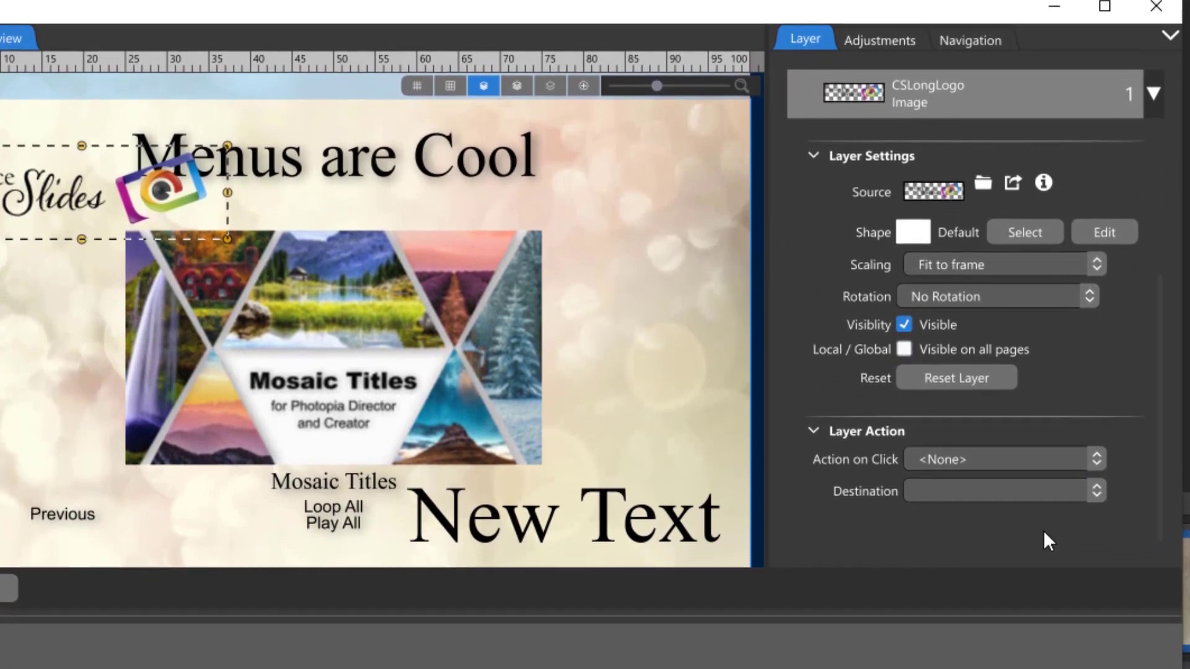
click(1098, 447)
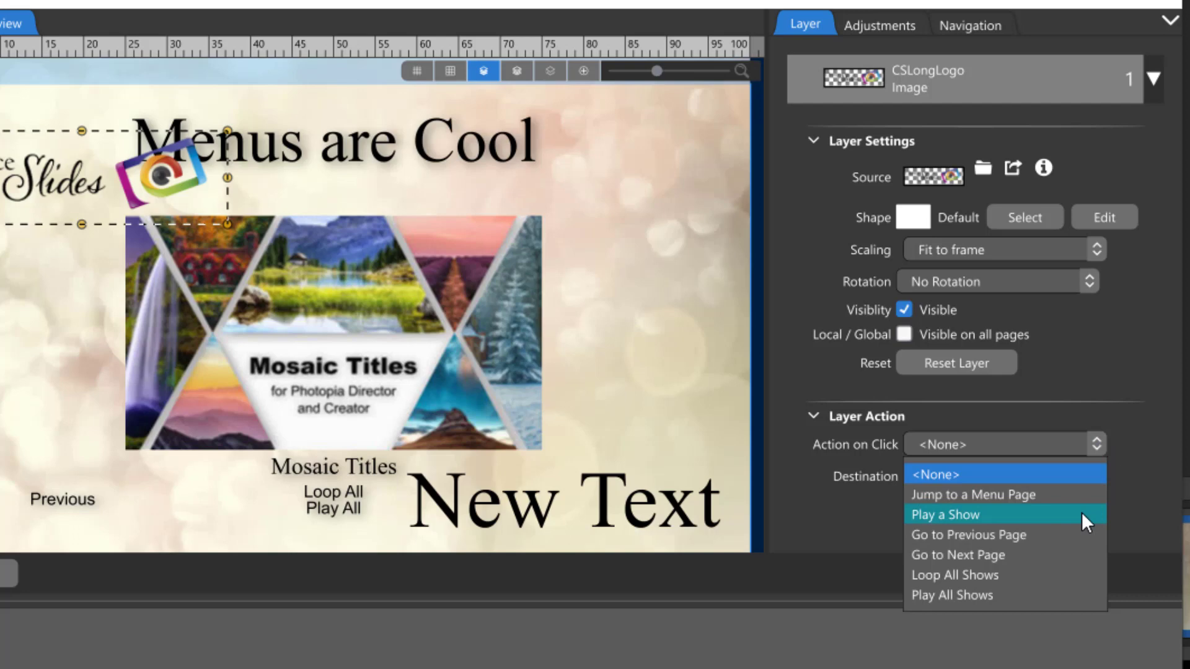
click(1068, 576)
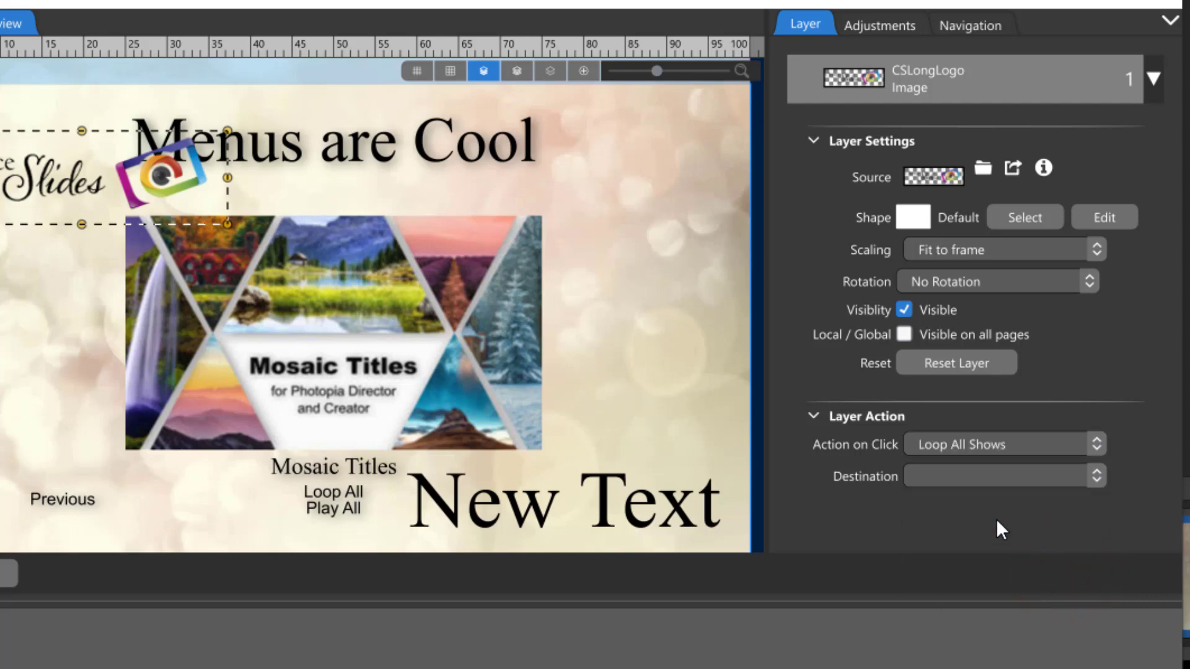
click(969, 24)
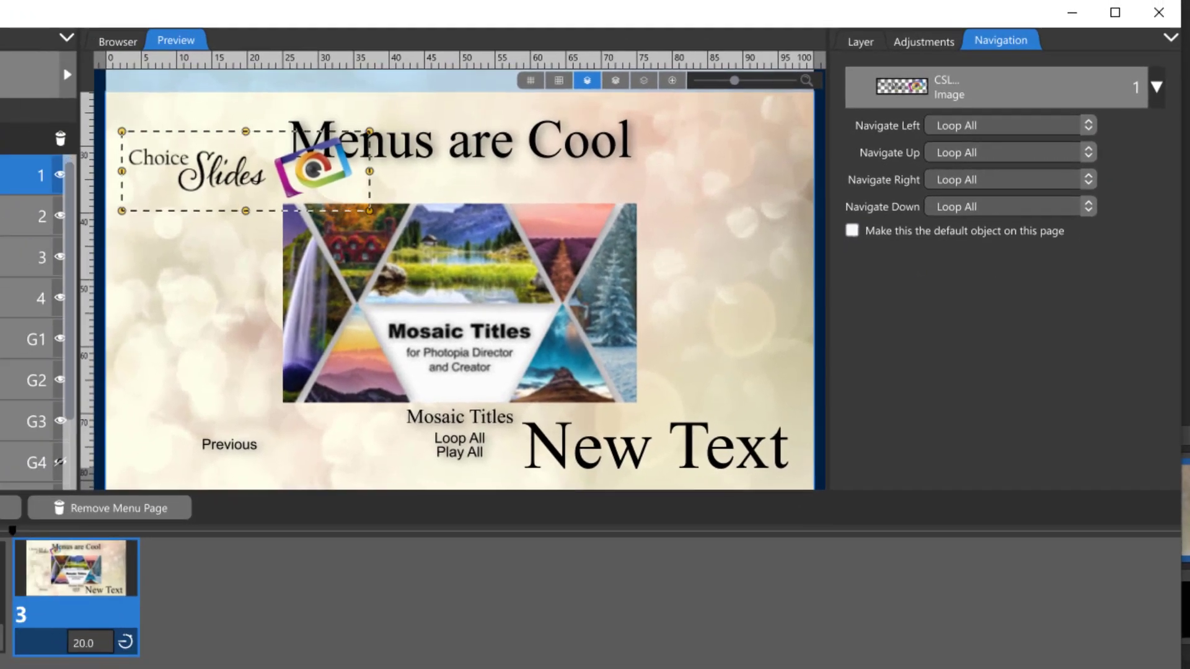
- Replace the cream bokeh menu background with the pink Abstract044 video on every menu page
scroll(69, 331, down, 2)
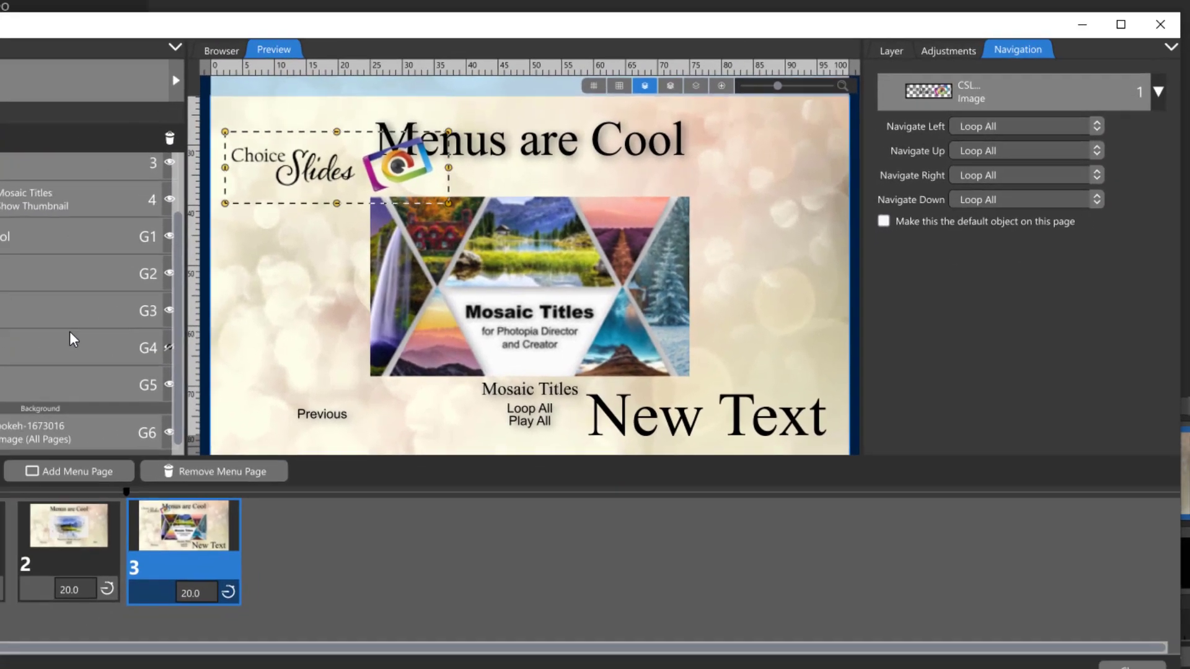
click(163, 403)
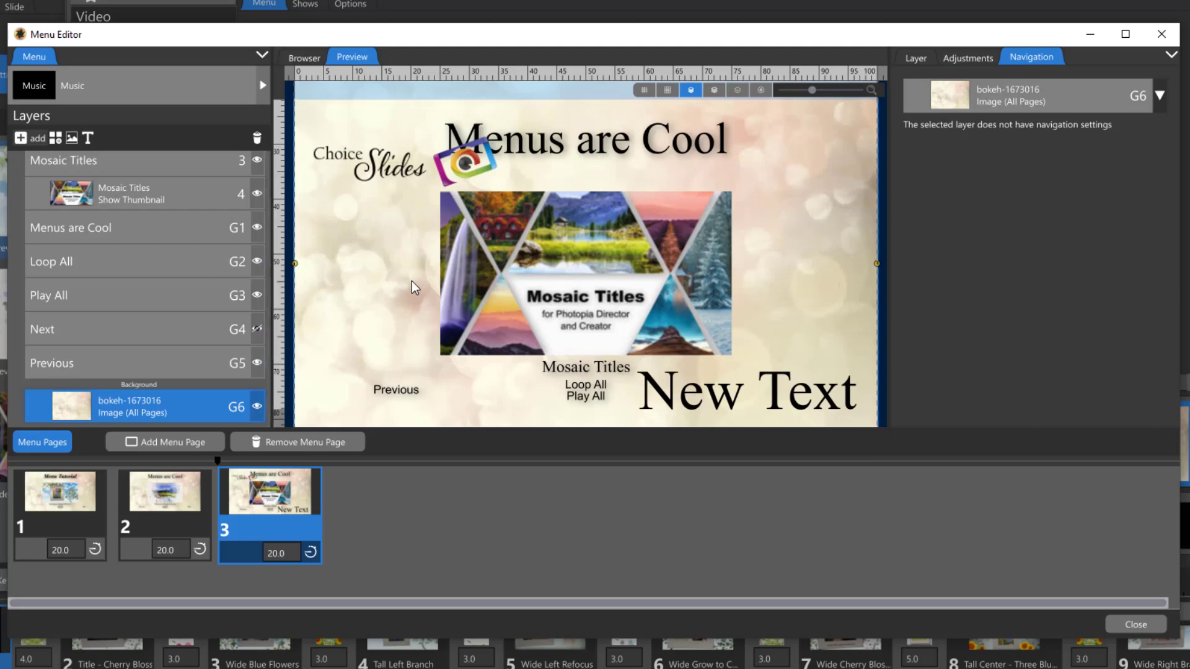
click(914, 57)
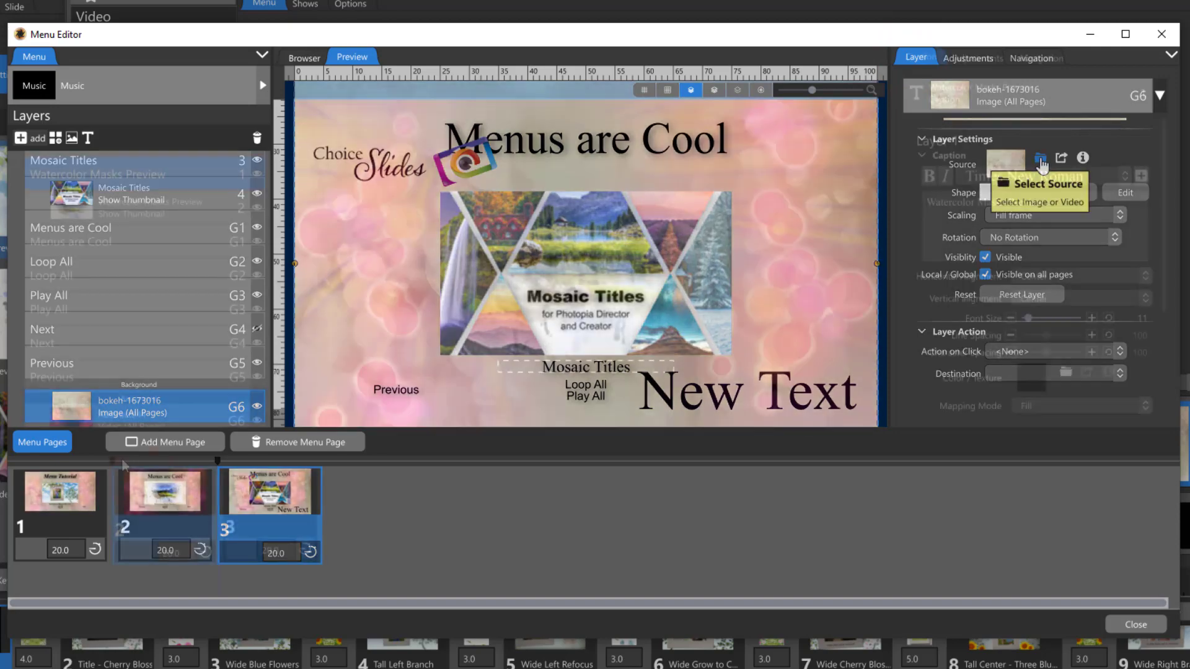
click(178, 480)
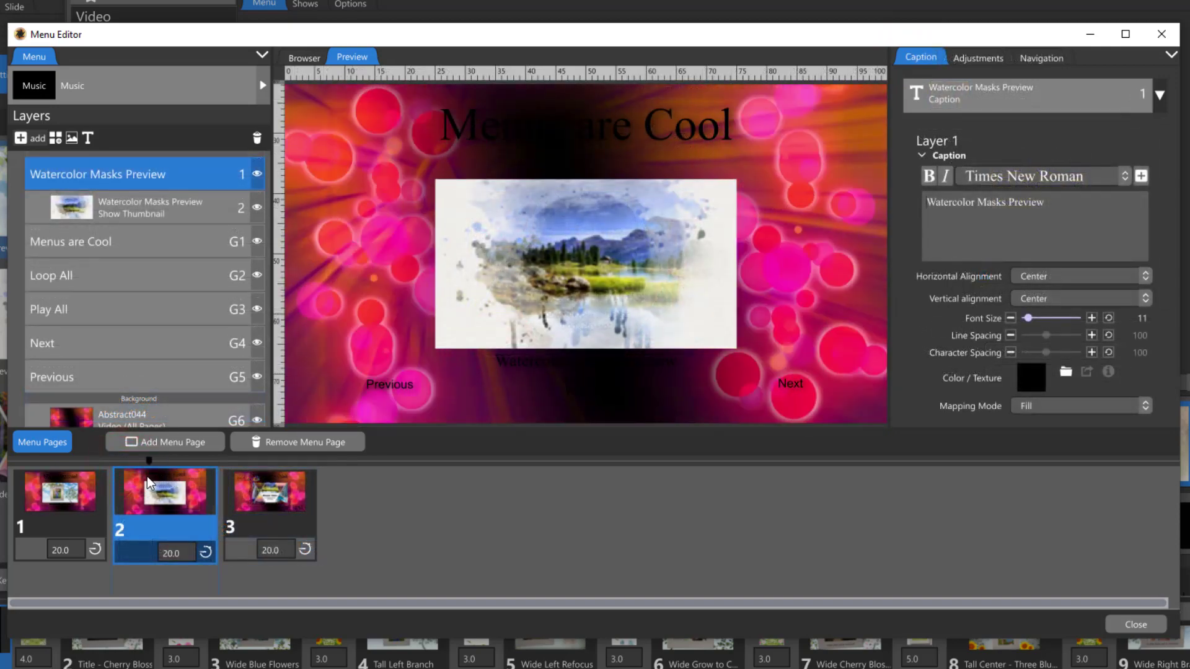
mouse_move(255, 486)
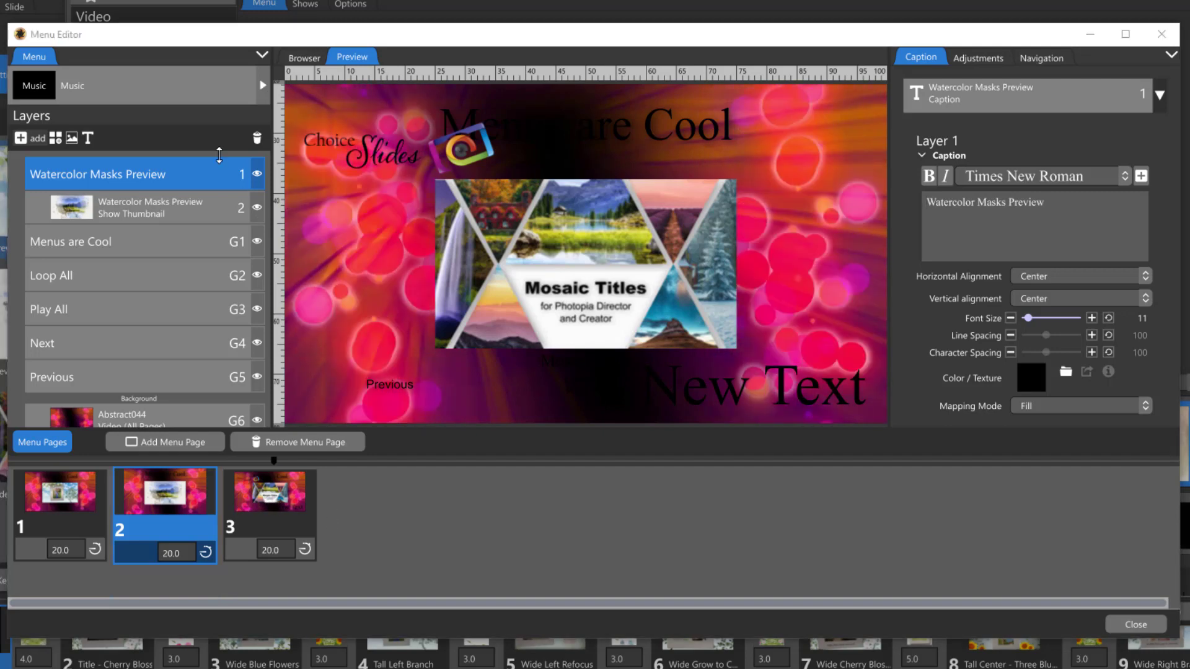
- Add Driving Indie Anthem_Seastock.mp3 from Music > Audio Jungle as all-pages menu music, making each page 207.36 seconds
click(192, 85)
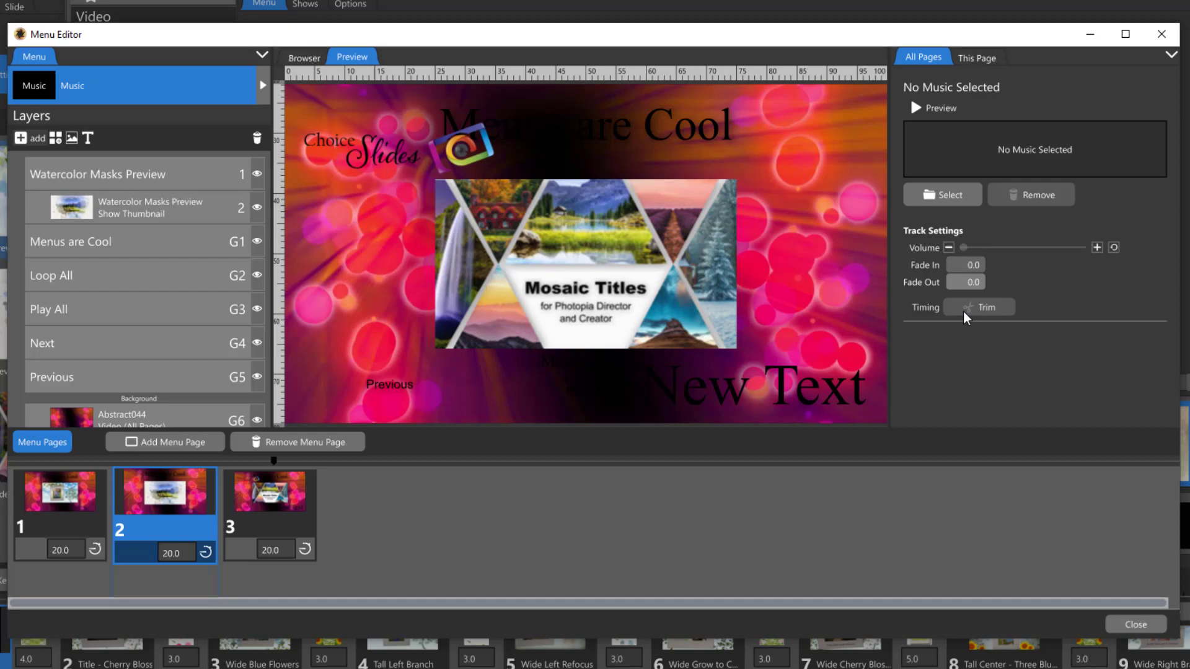
click(979, 58)
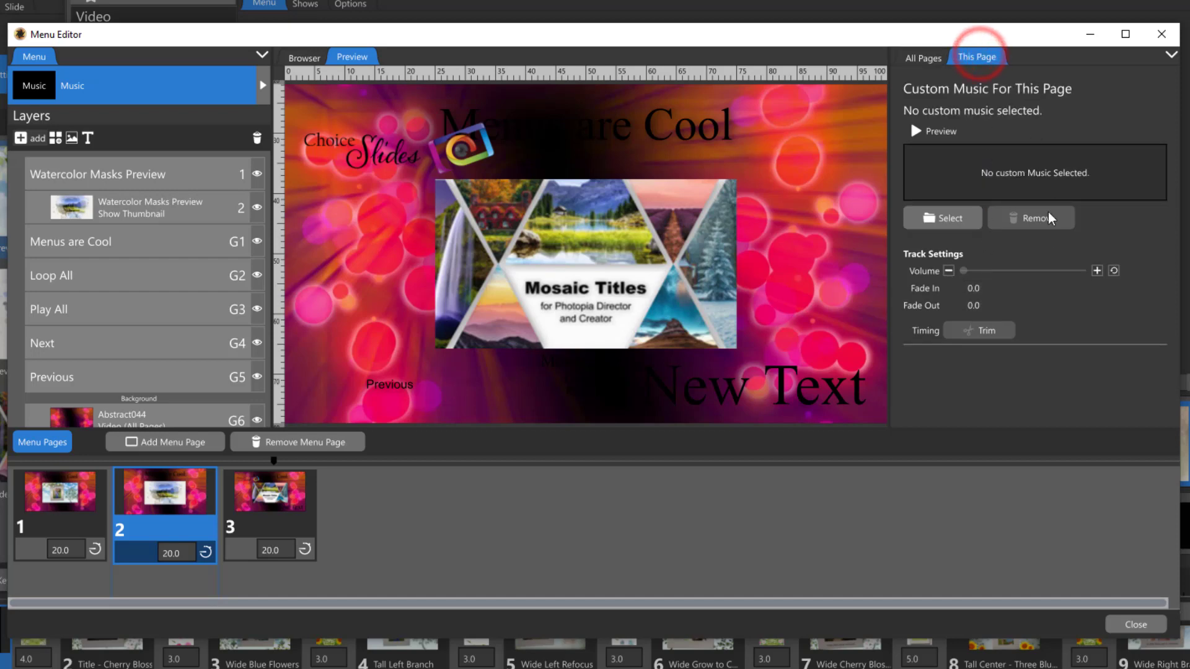
click(921, 57)
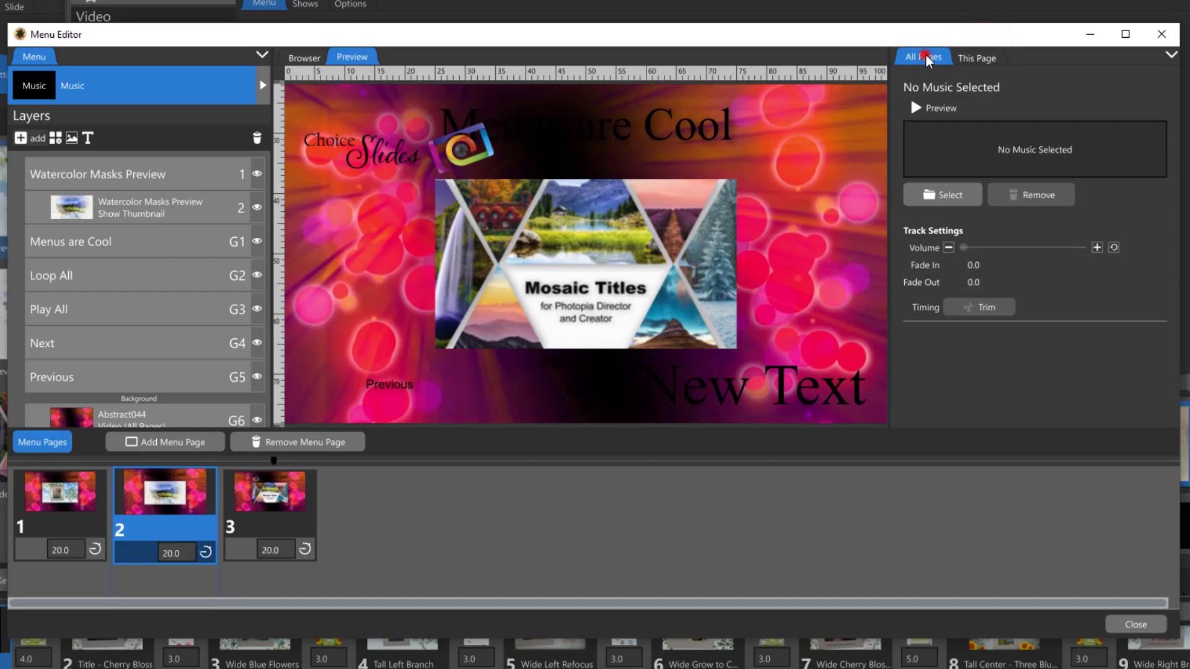
click(950, 197)
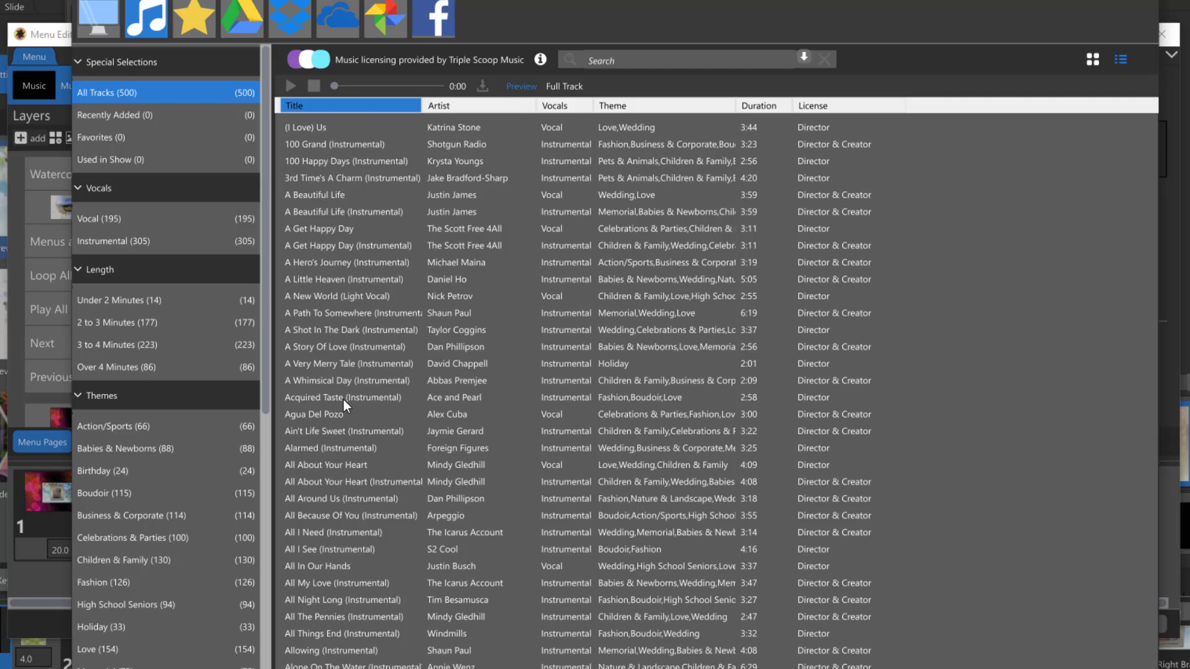
click(97, 22)
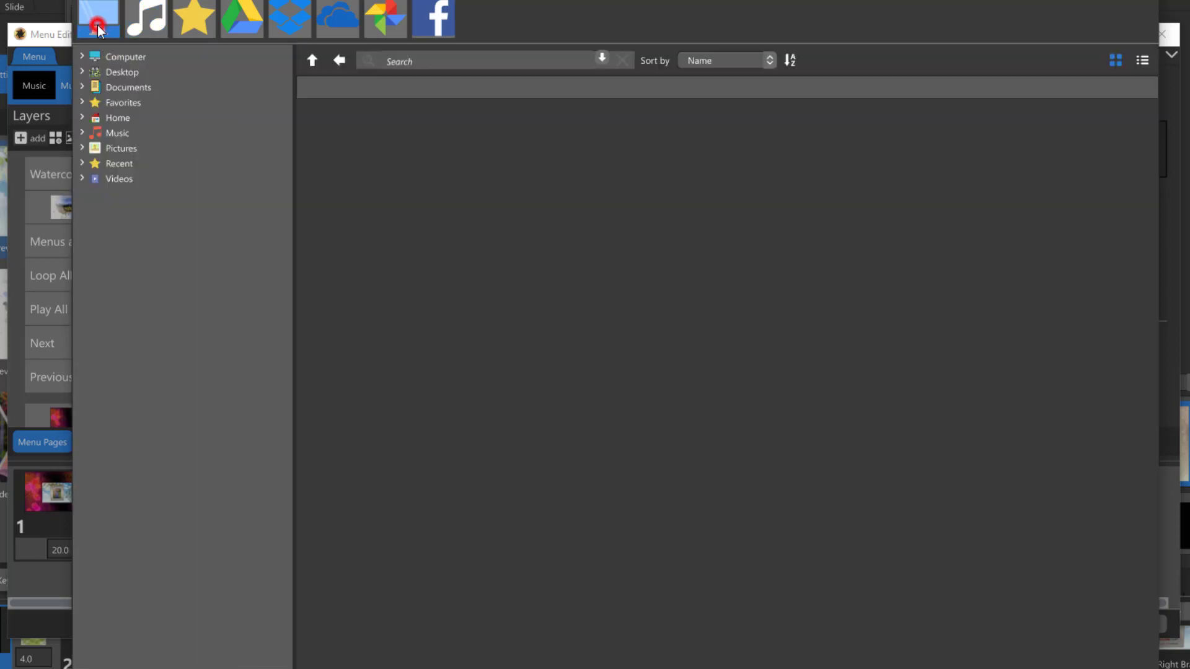
click(83, 133)
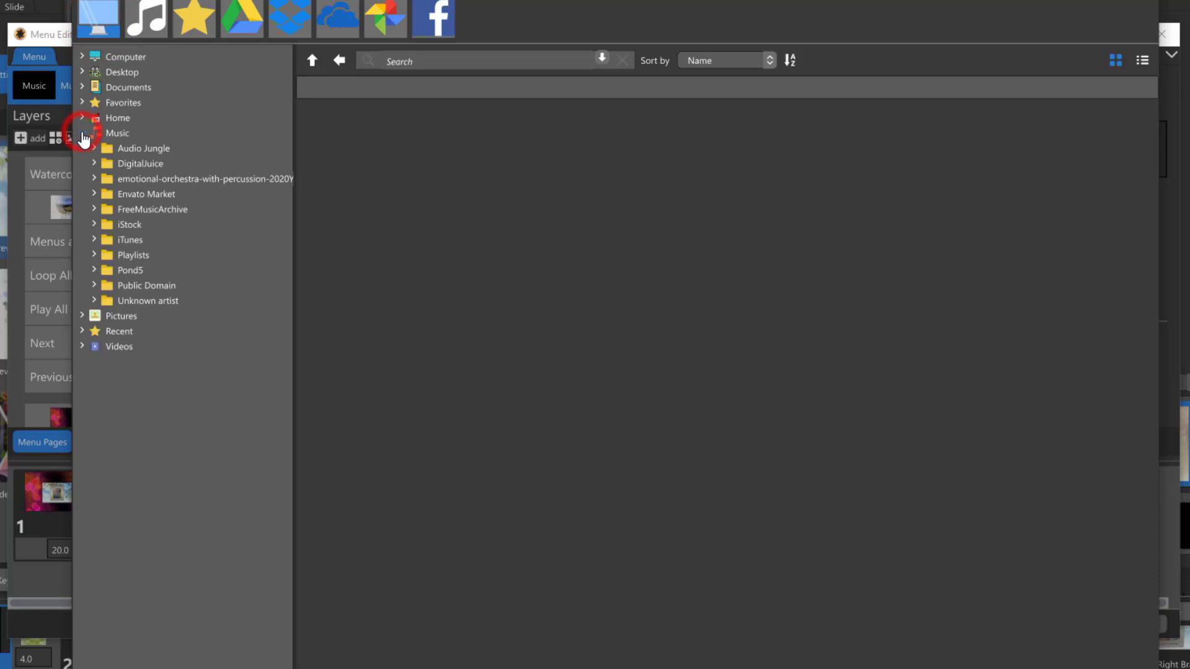
click(129, 152)
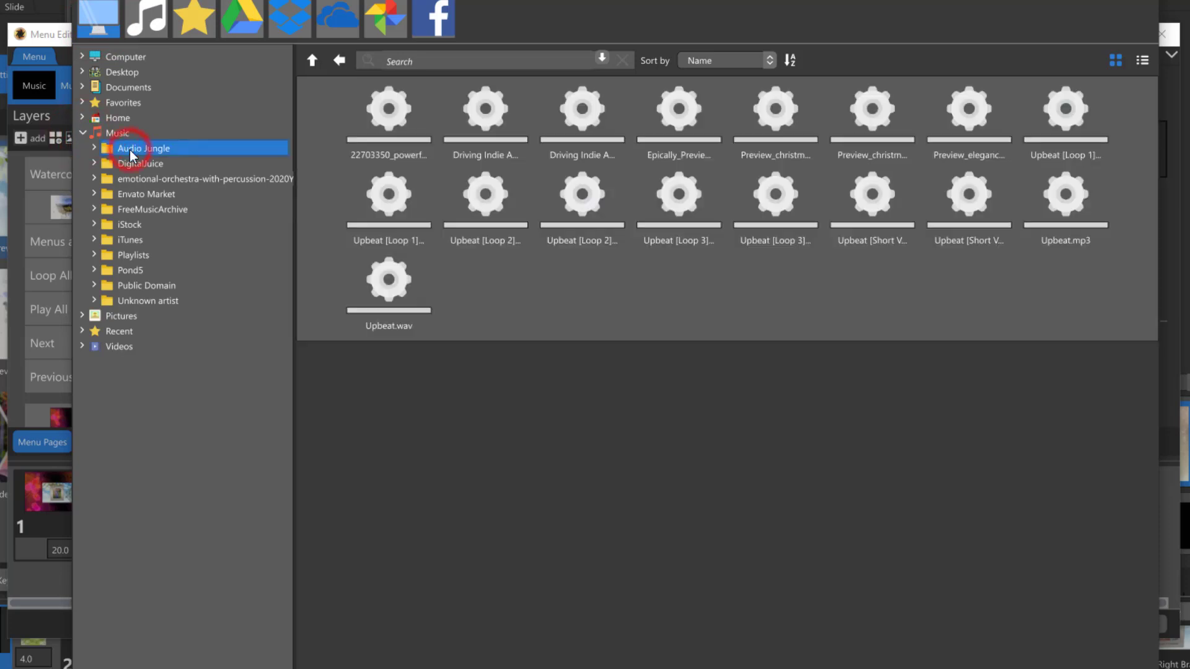
double_click(496, 114)
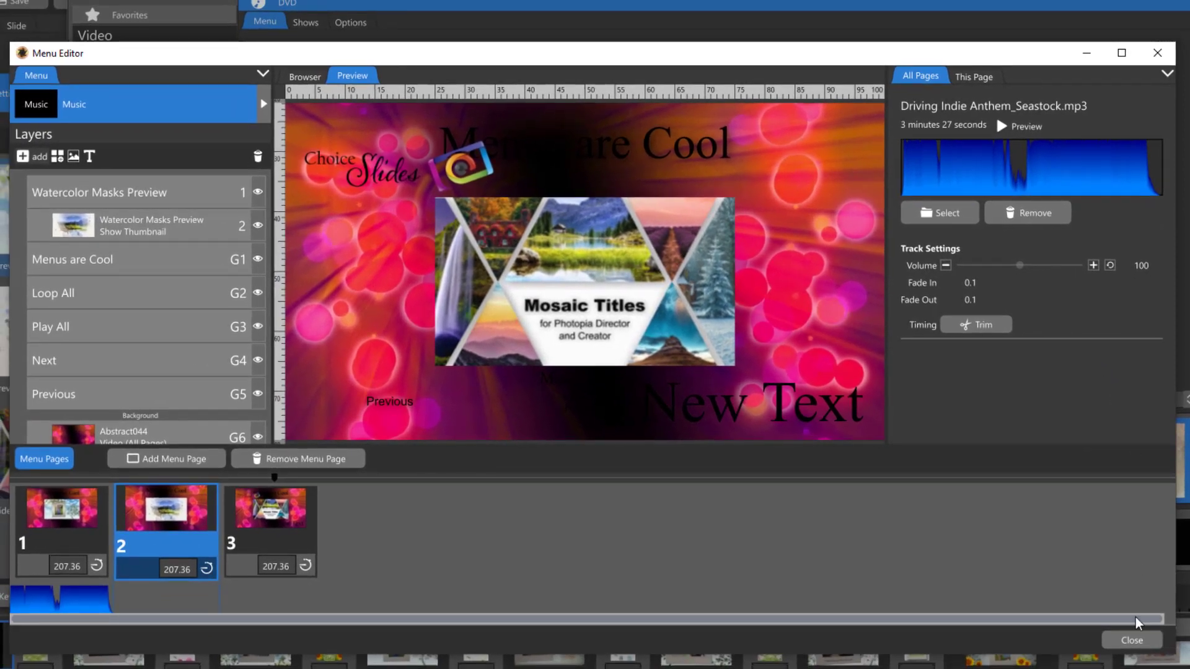
- Close the Menu Editor back to Publish > DVD and bring up the Reset Menu confirmation
click(1132, 640)
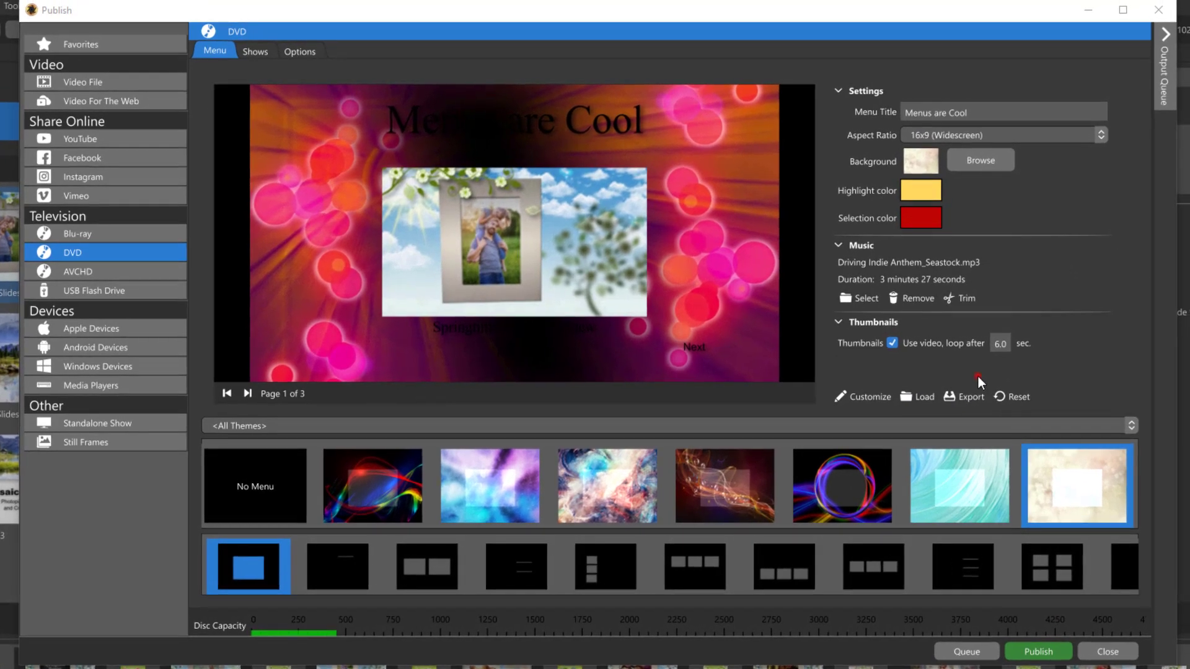
click(974, 397)
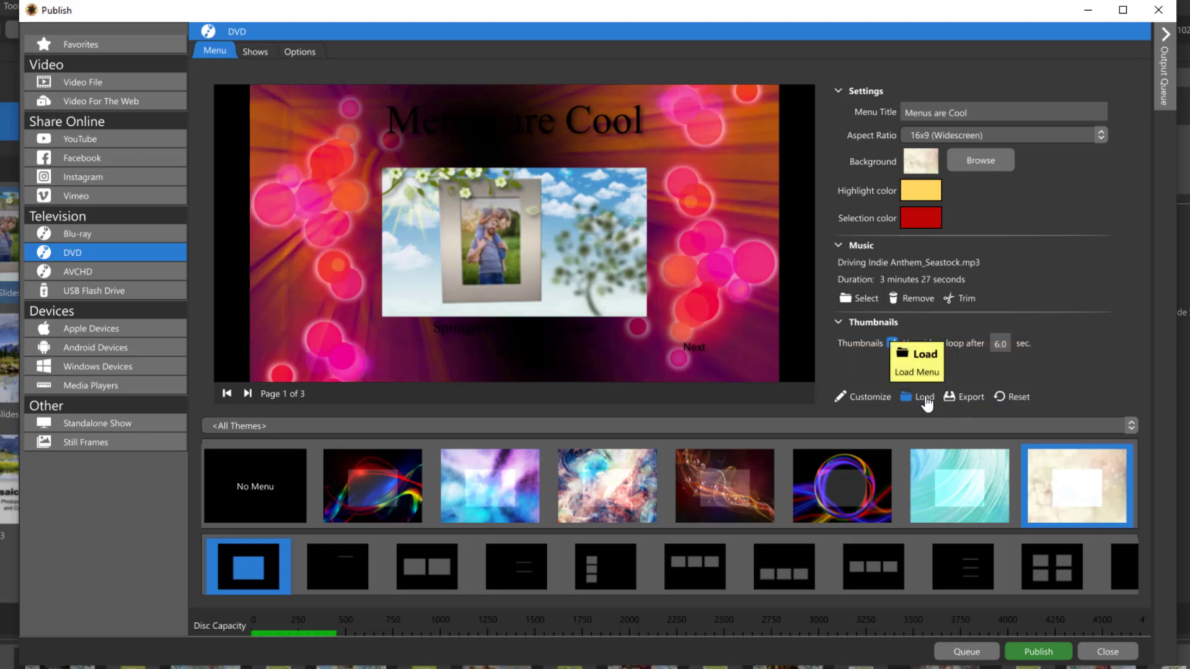
click(1019, 397)
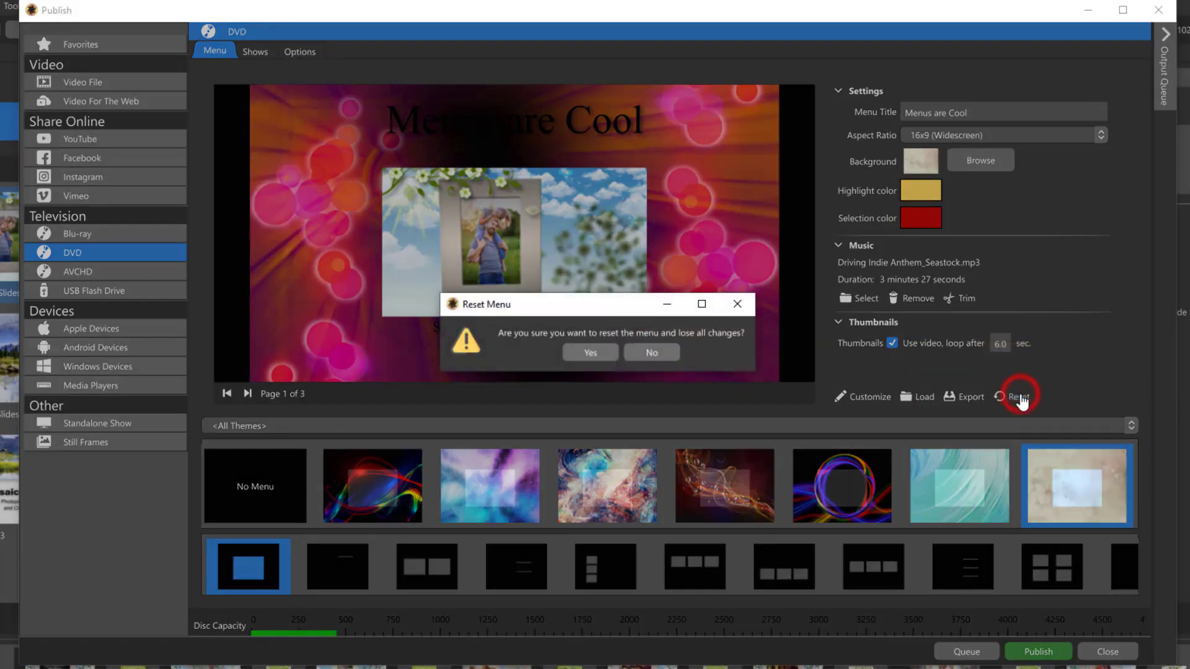